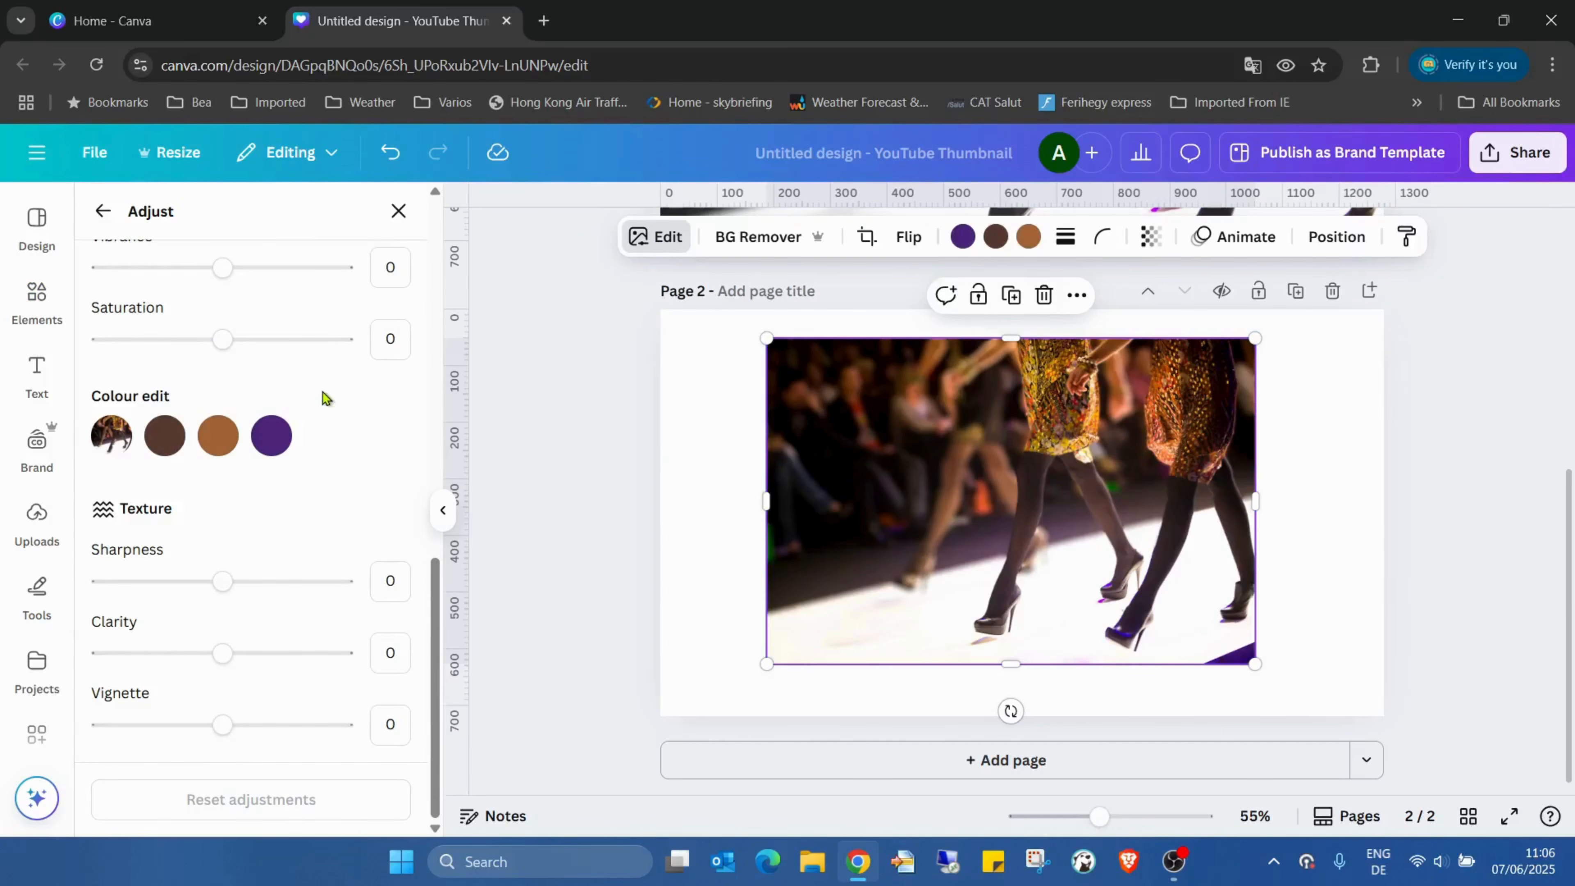
- Set the saturation of the top runway photo on page 2 to -100
scroll(322, 391, "up", 2)
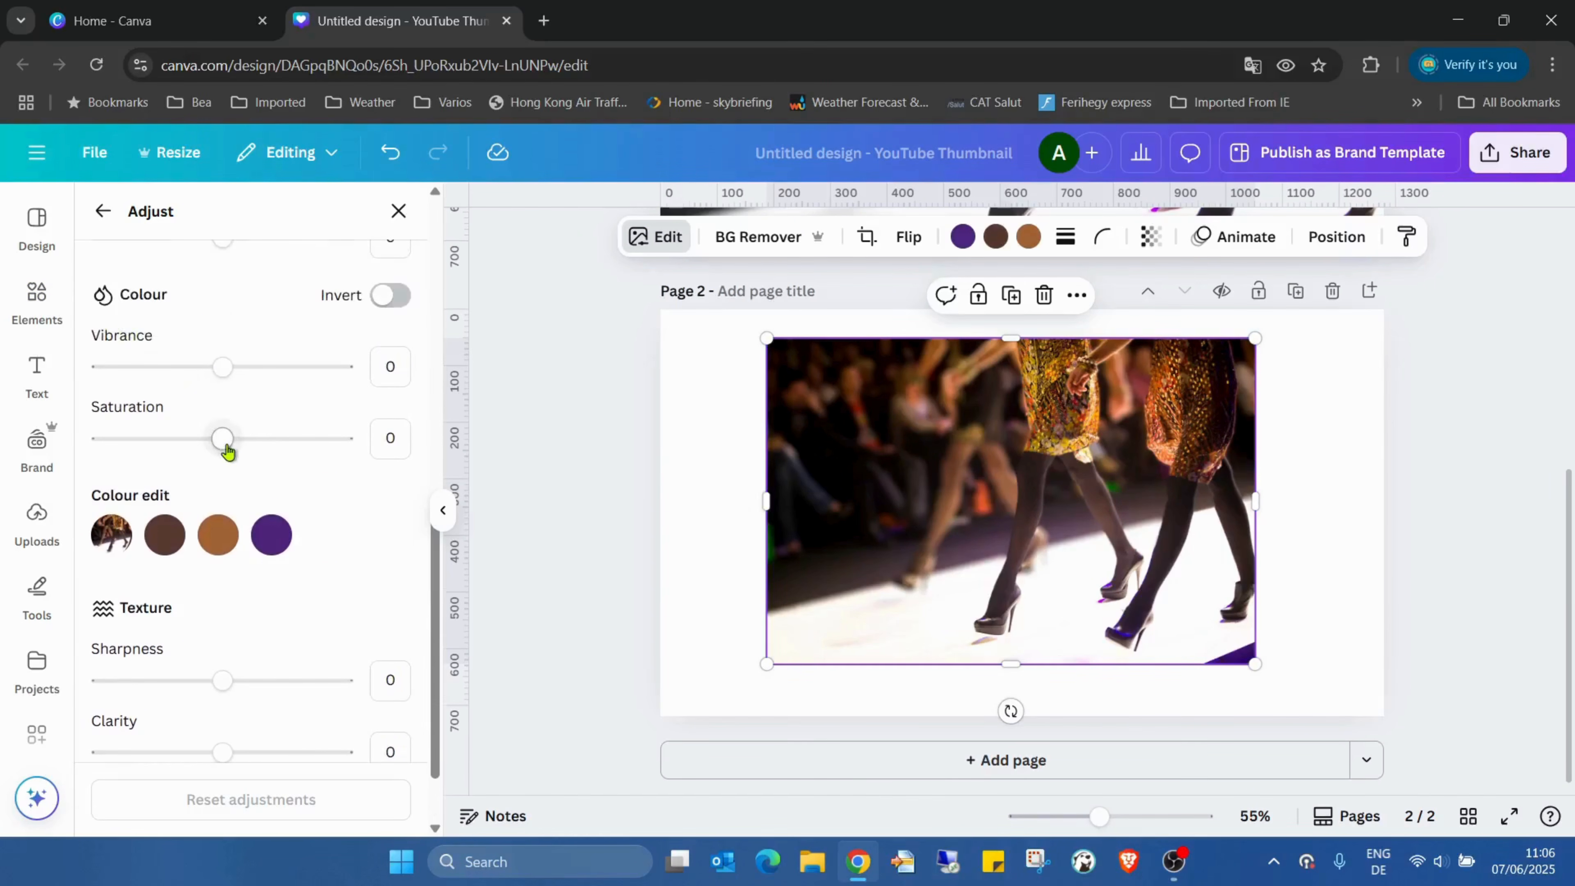
left_click_drag(222, 438, 103, 440)
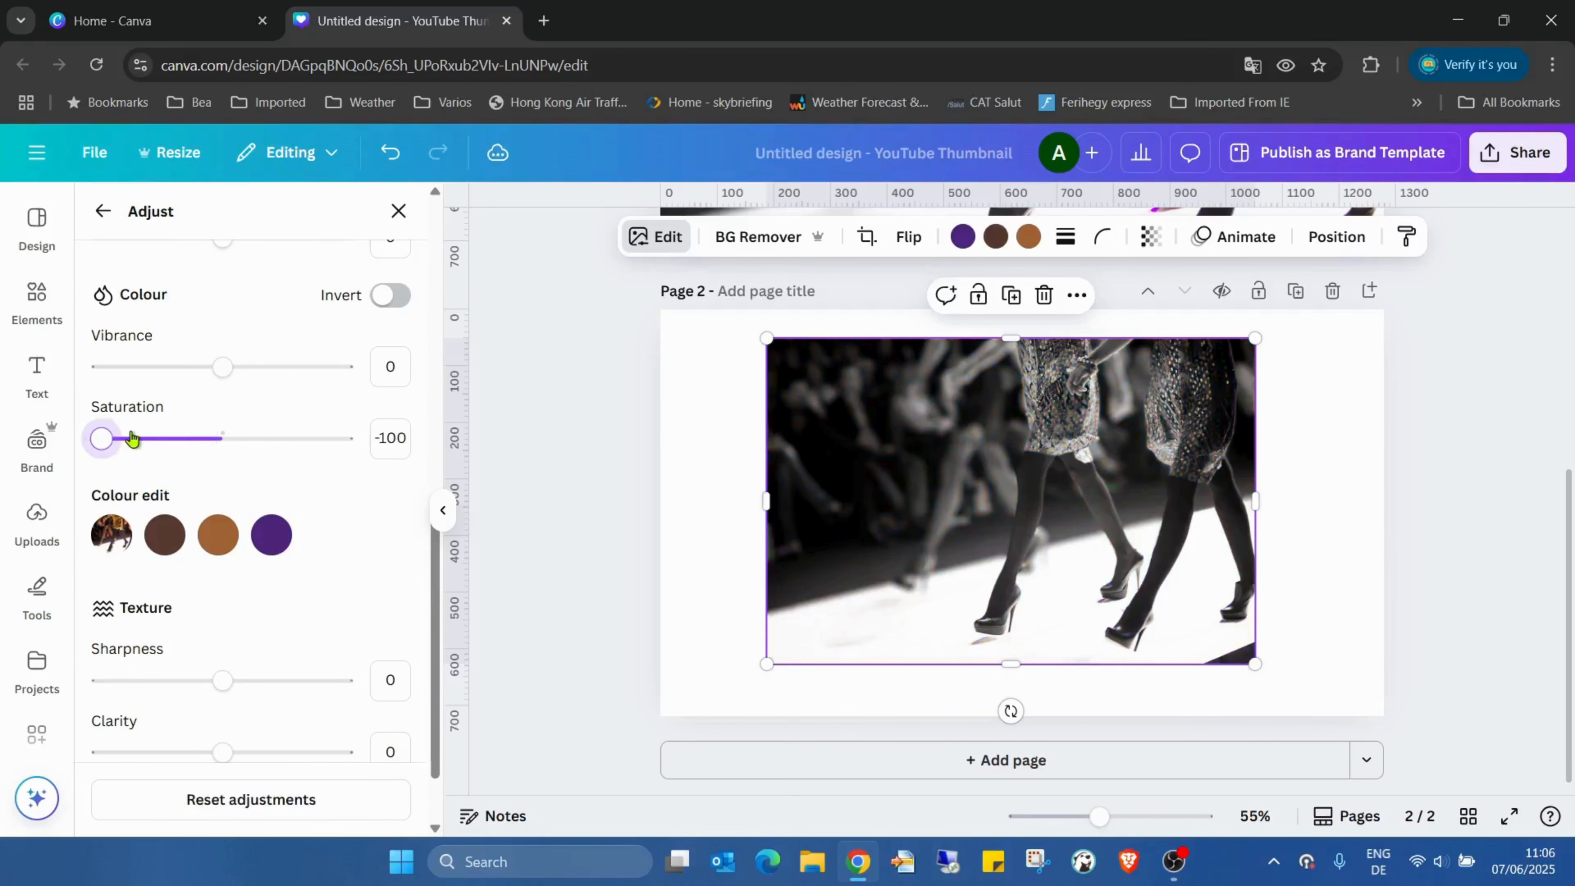
left_click(710, 510)
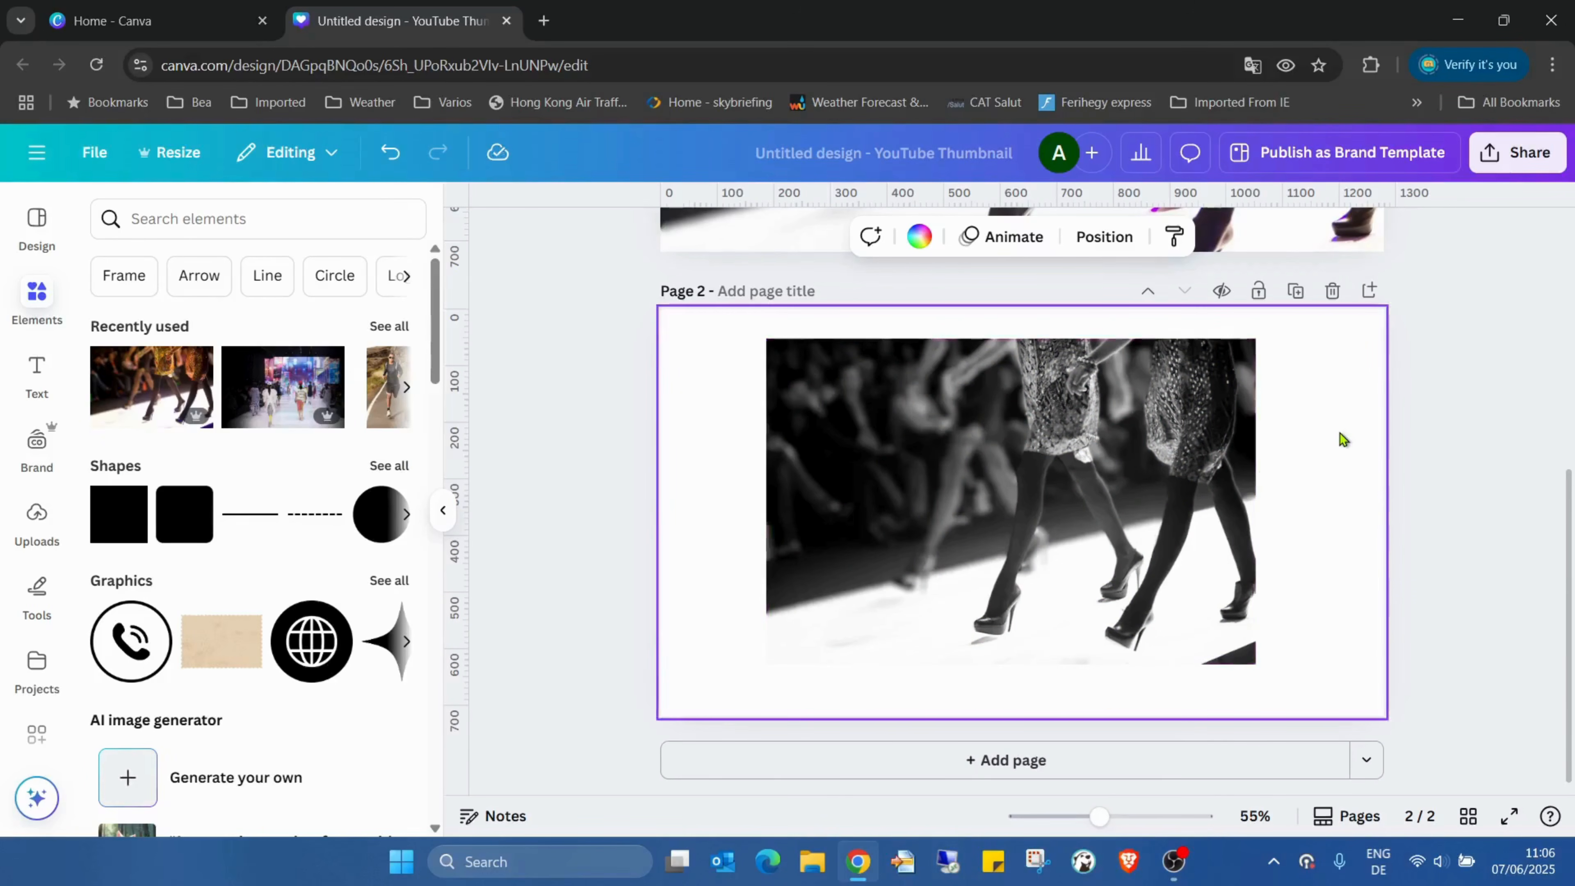
- Search the apps for "blend" and open Image Blender
scroll(55, 435, "down", 1)
scroll(54, 435, "down", 2)
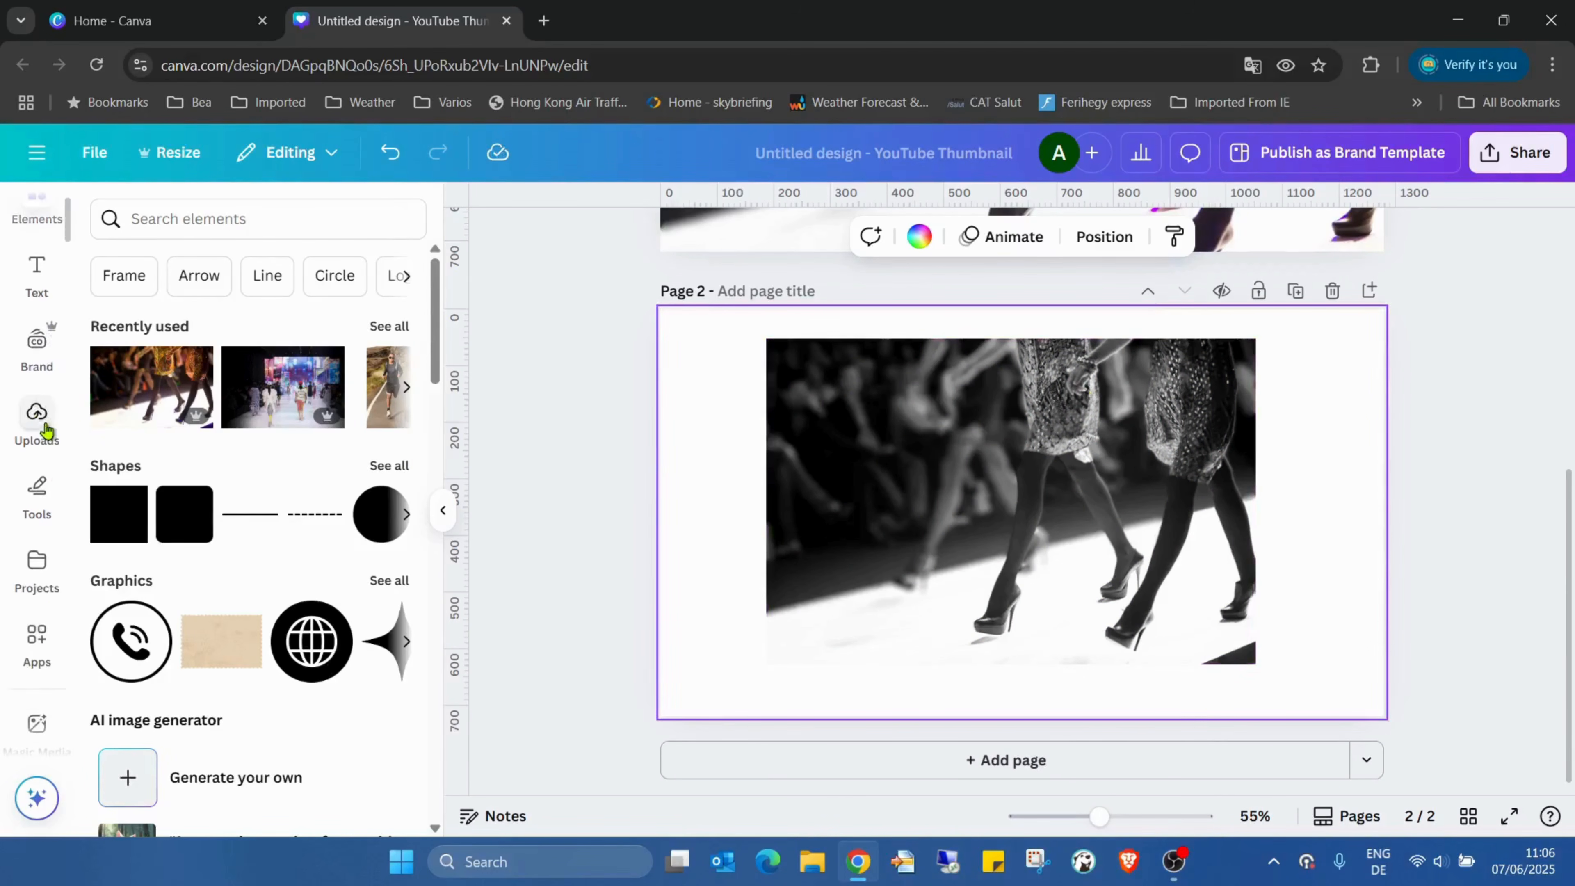
left_click(35, 636)
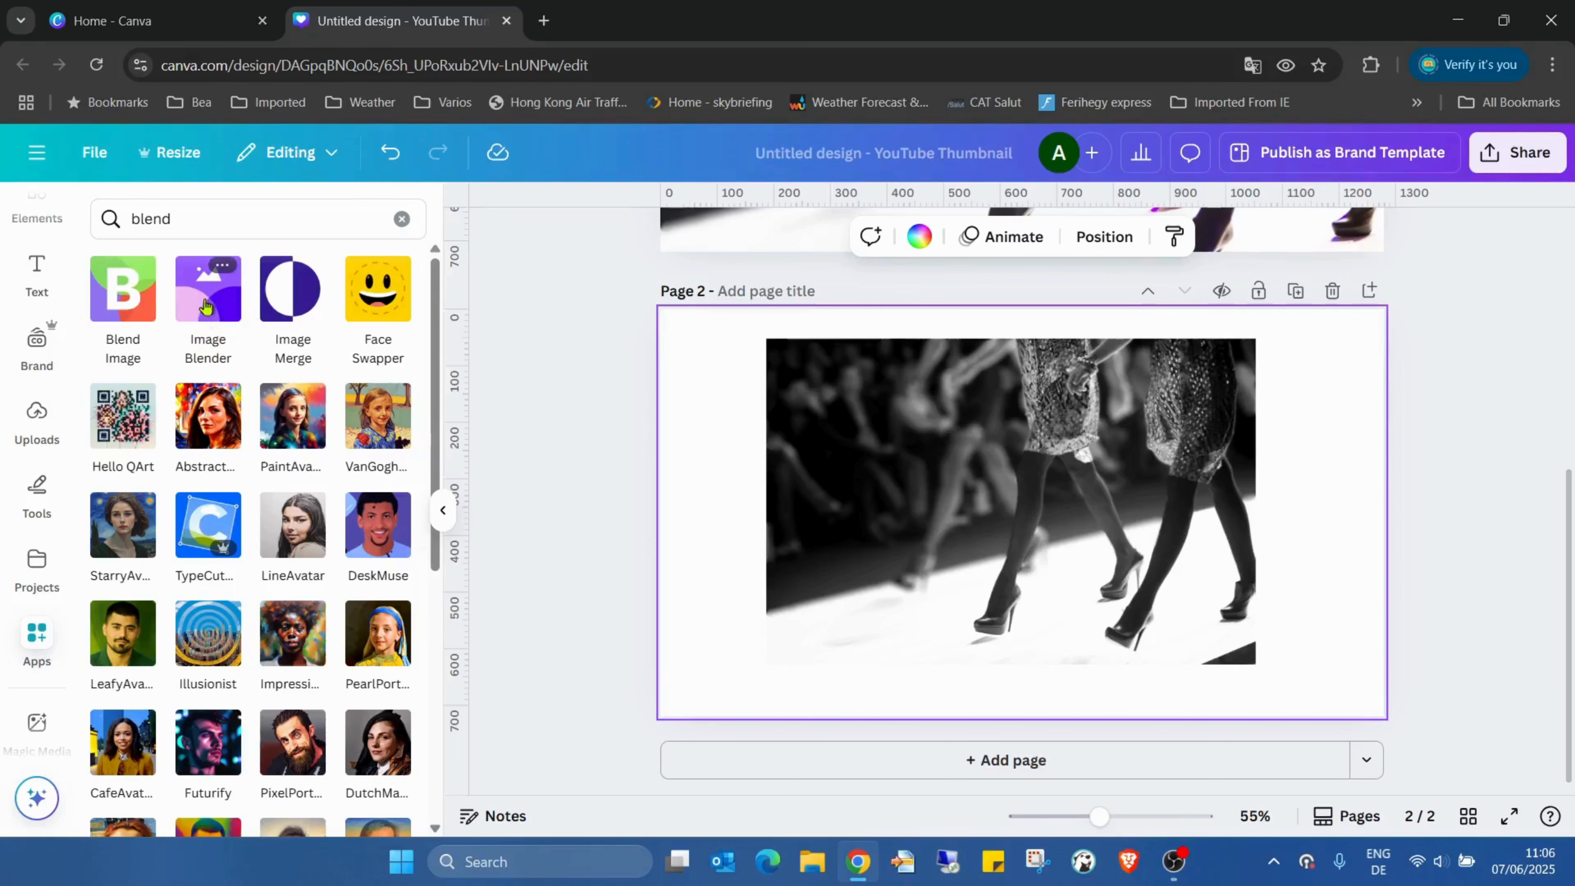
left_click(215, 291)
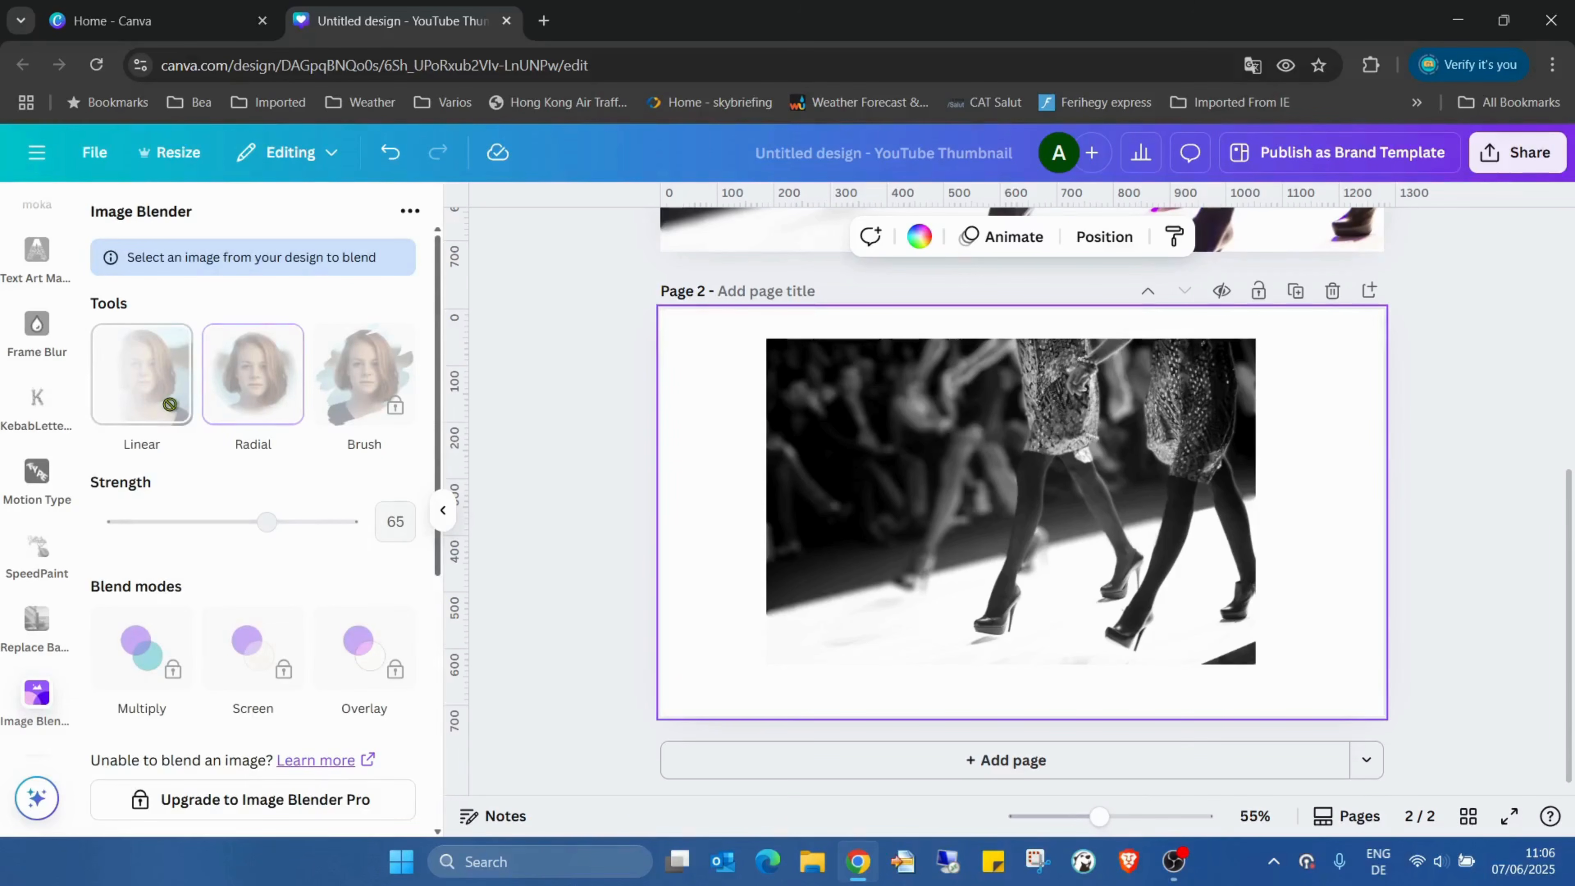
- Start blending the black-and-white photo with the Radial tool and look through the available blend modes
left_click(1166, 454)
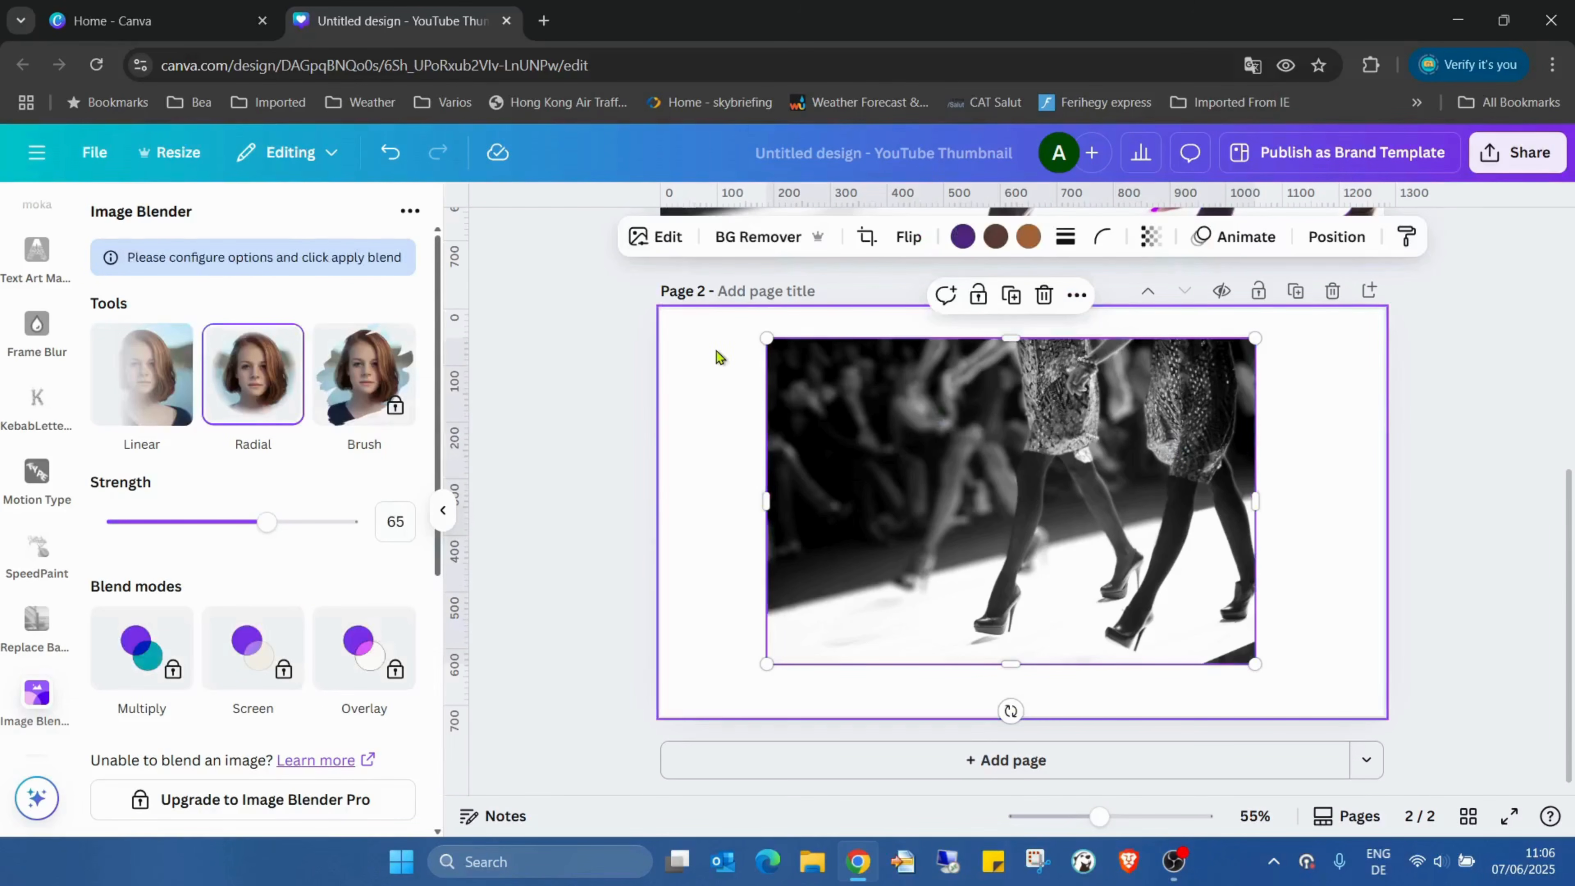
left_click(126, 376)
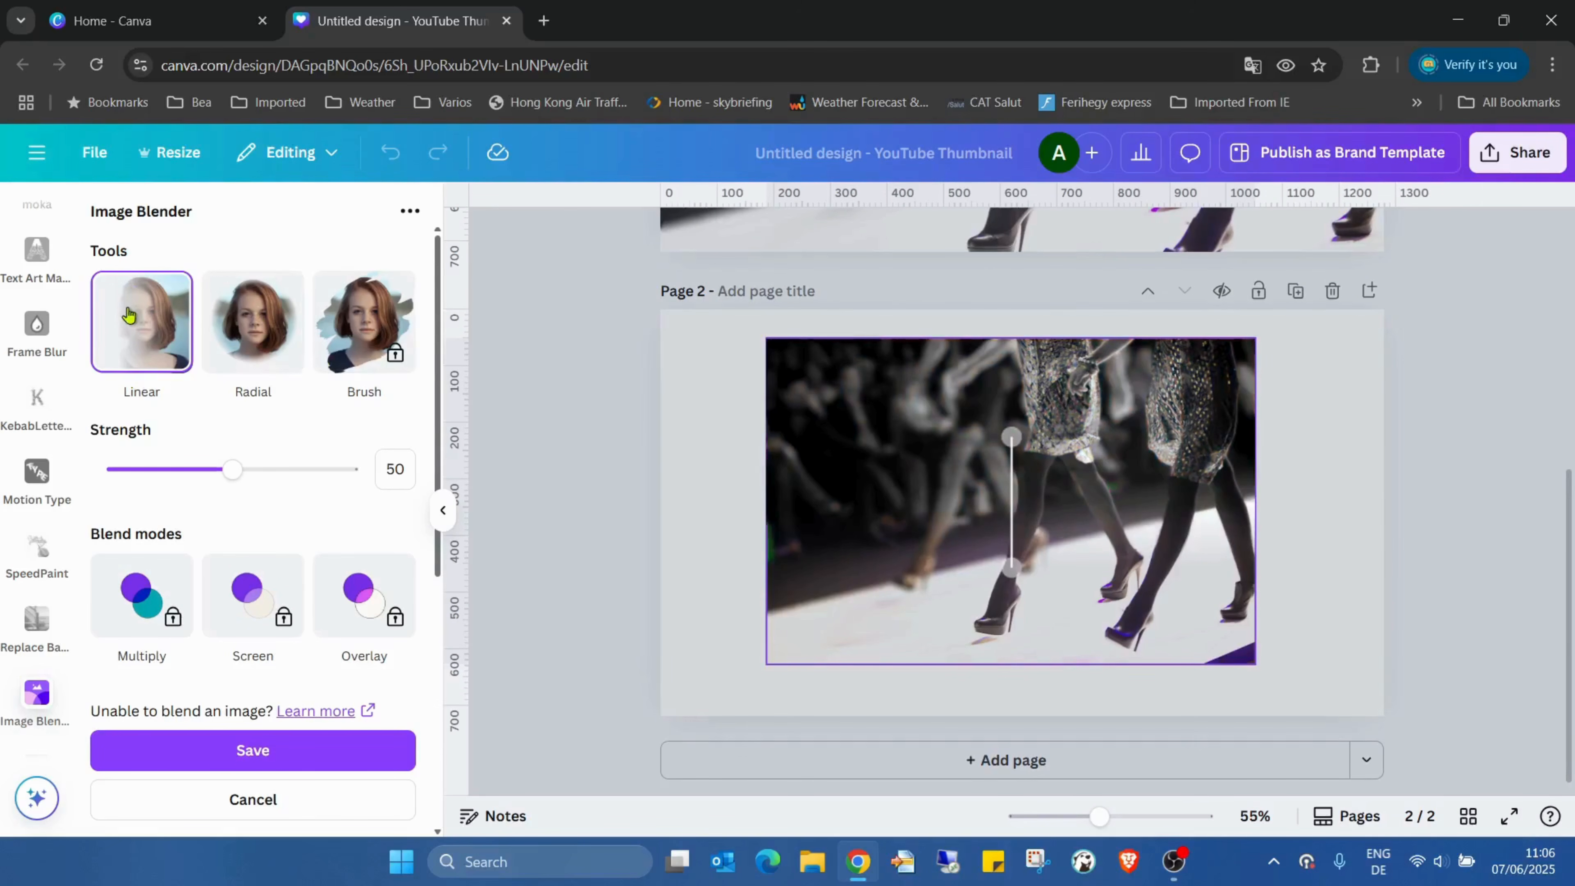
left_click(272, 340)
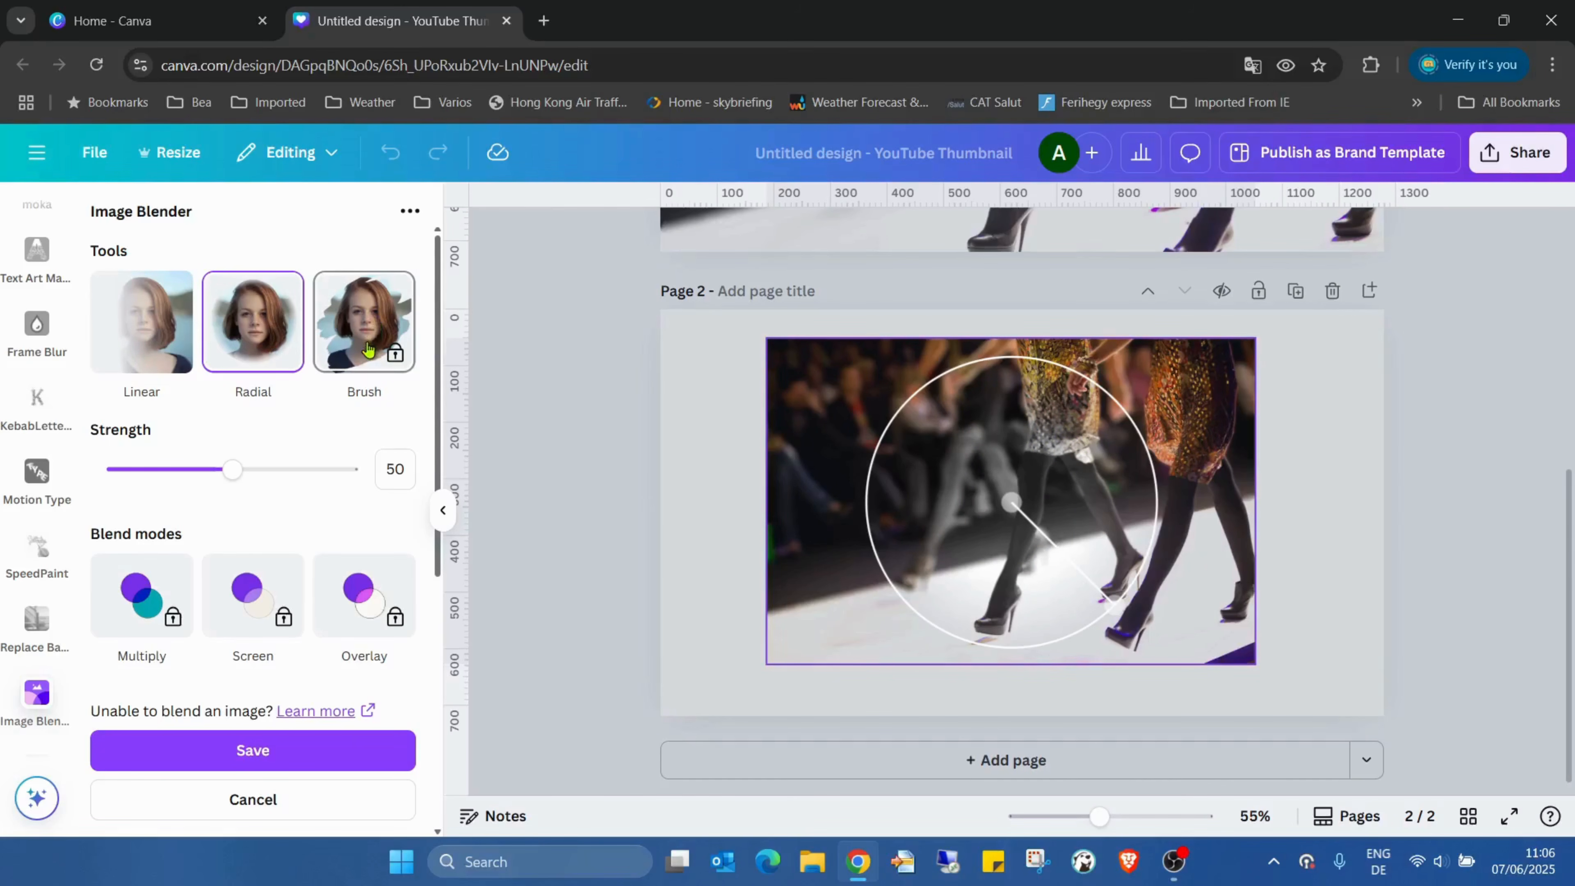
scroll(257, 535, "down", 5)
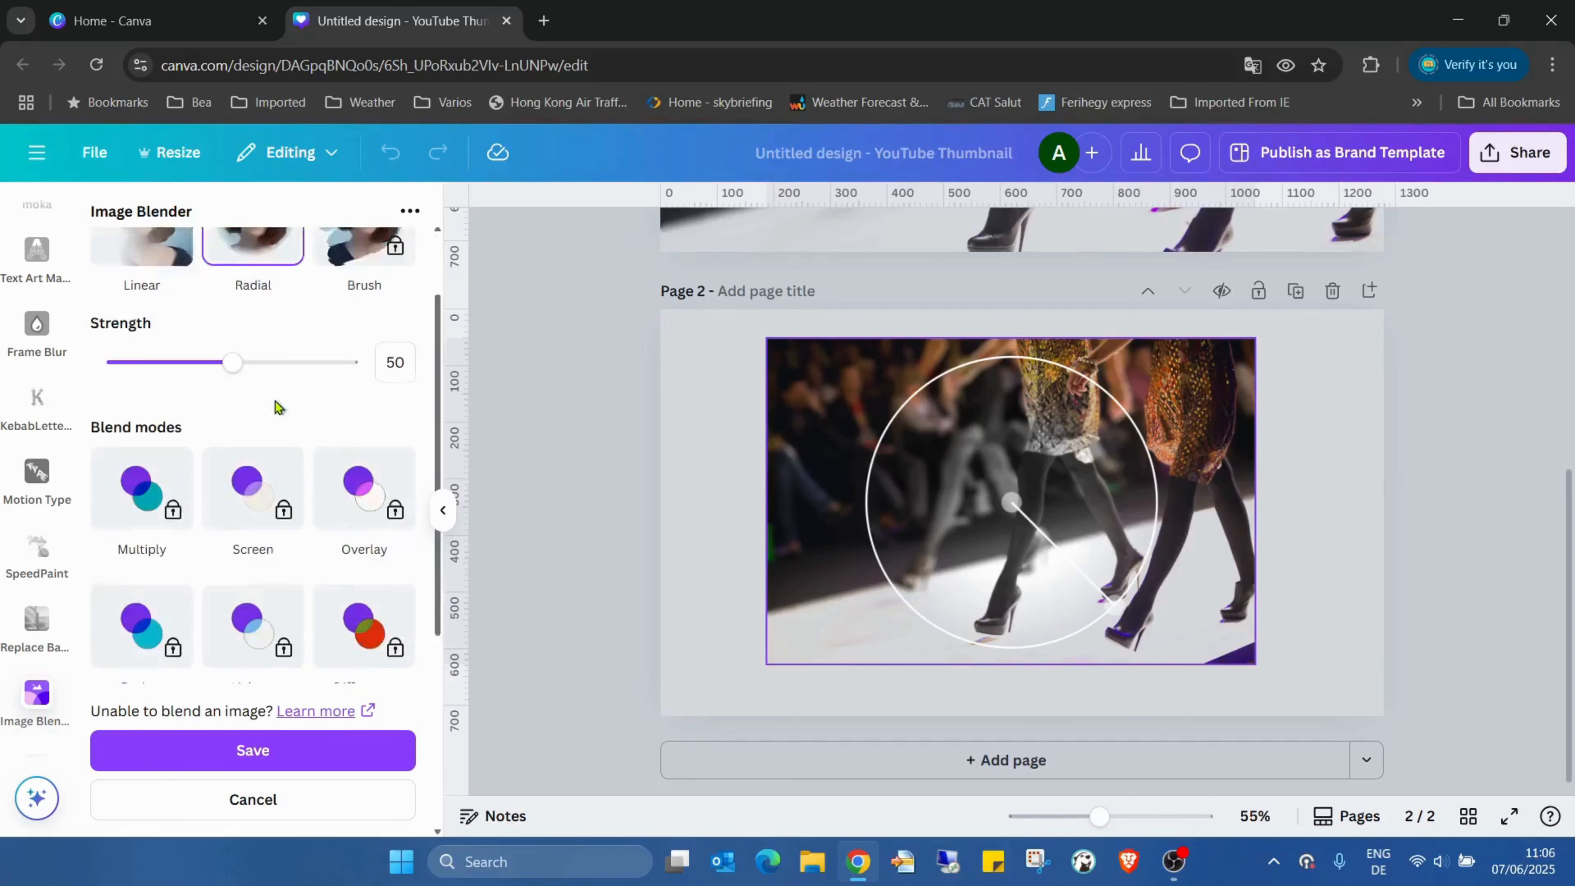
scroll(324, 338, "down", 3)
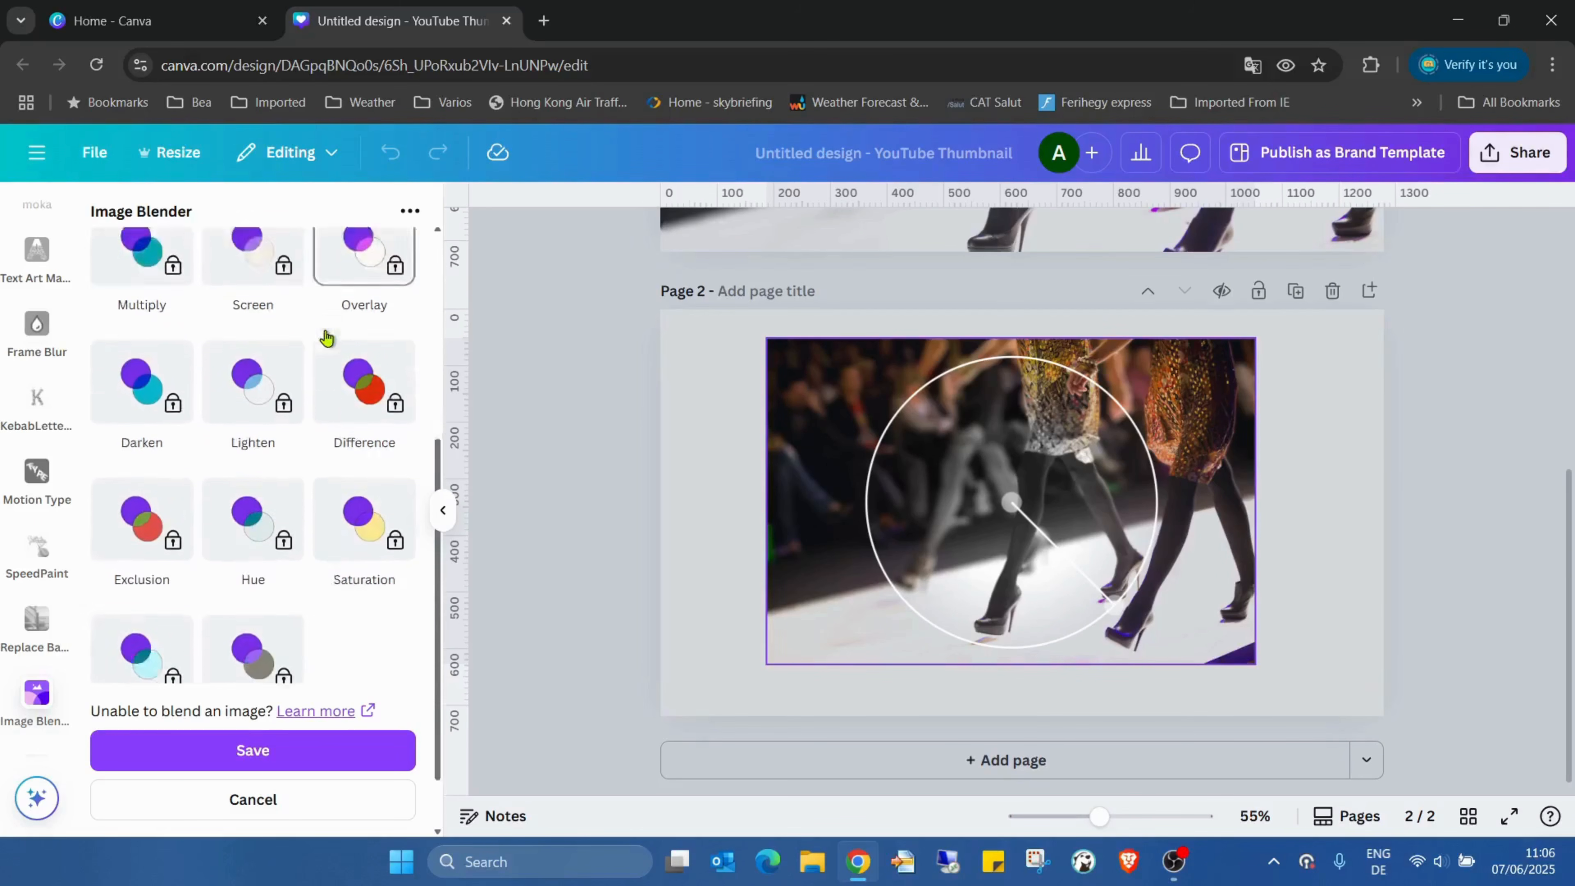
scroll(324, 370, "up", 3)
scroll(317, 405, "up", 2)
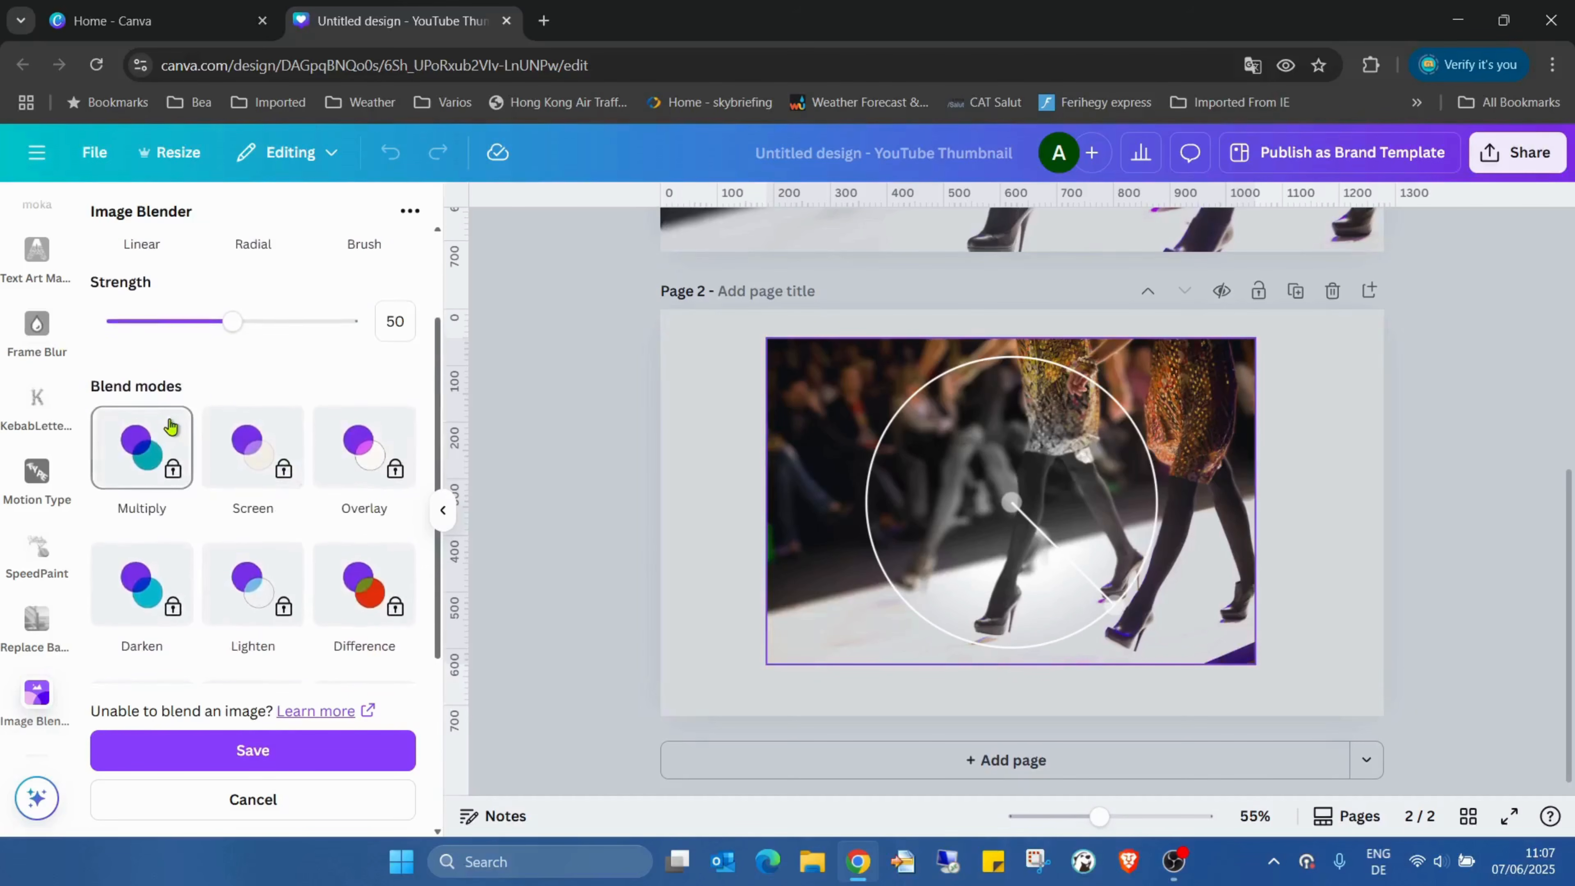
scroll(376, 378, "up", 2)
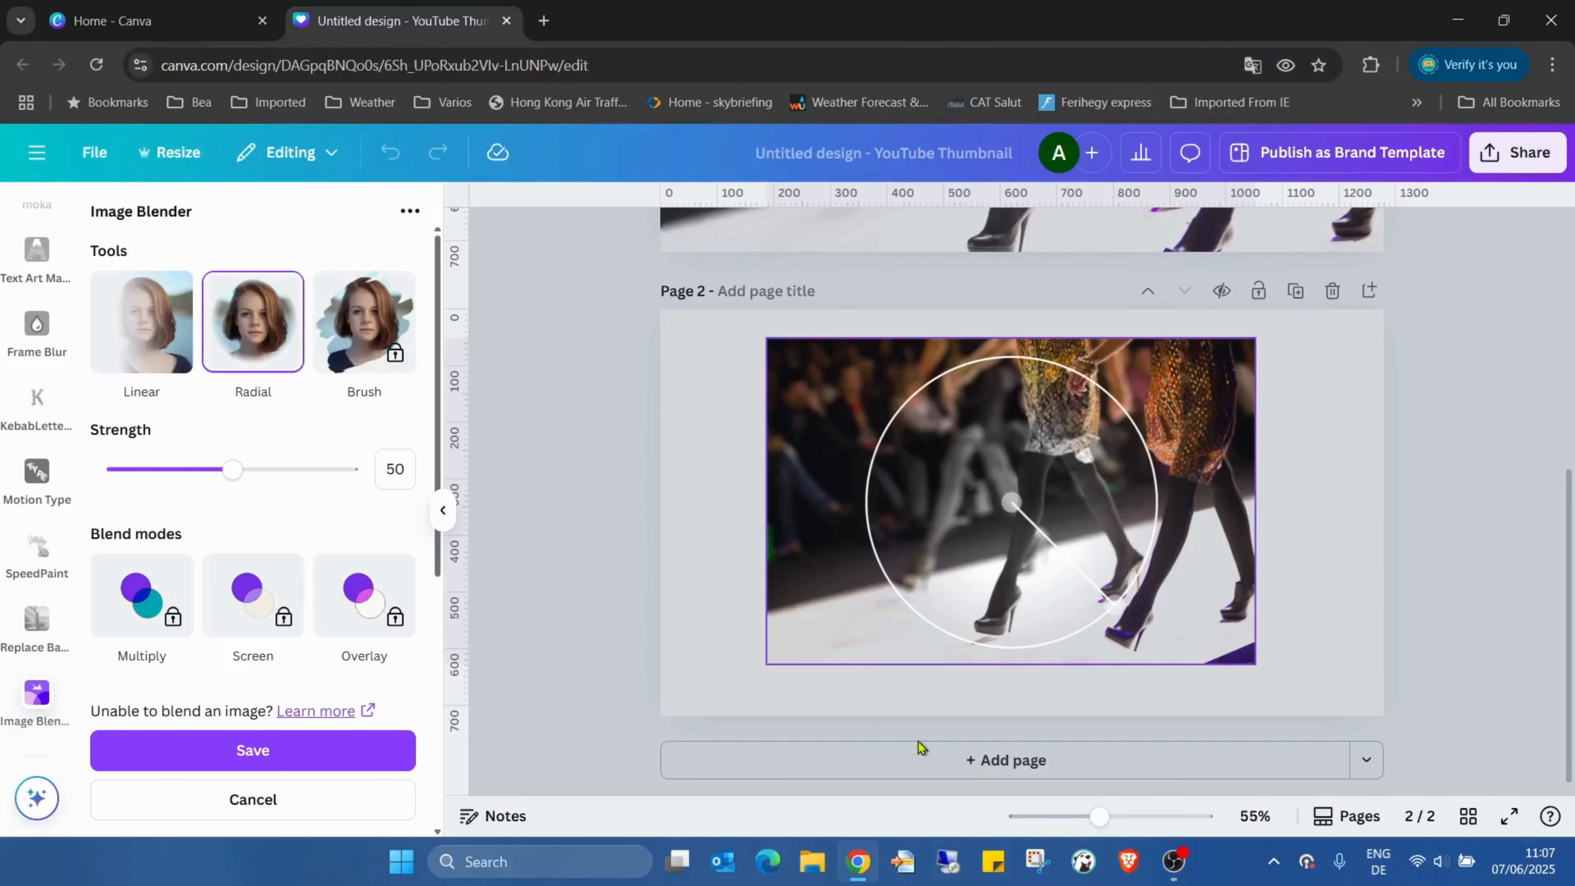
- Centre the radial blend near the photo's left edge, extend its outer edge to the rightmost model, and set the strength to 0
left_click_drag(972, 518, 942, 504)
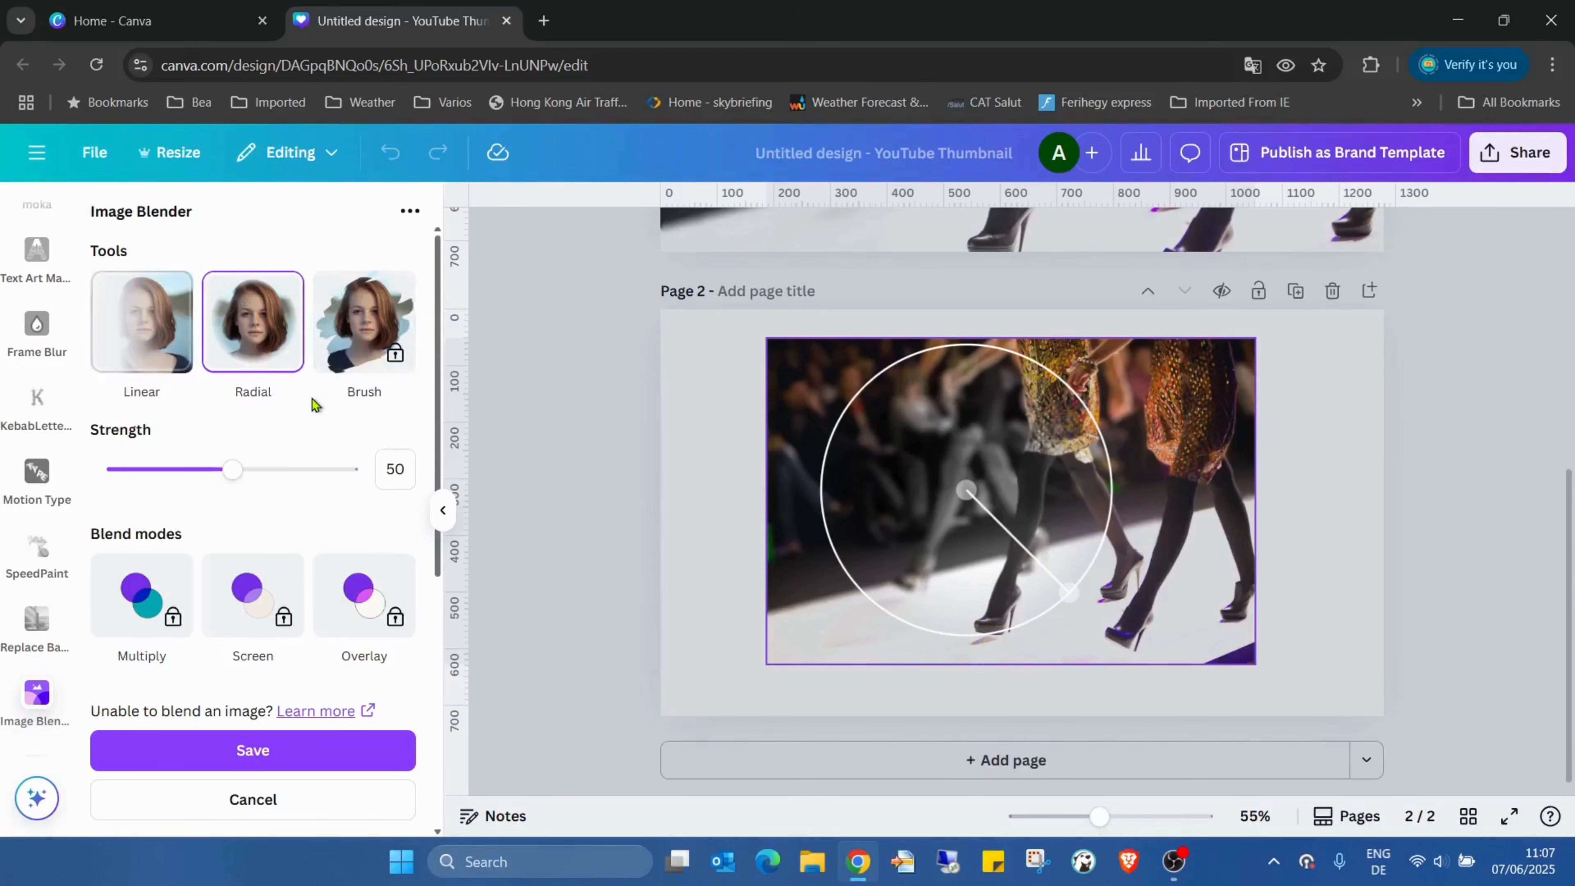
left_click_drag(1068, 596, 1000, 476)
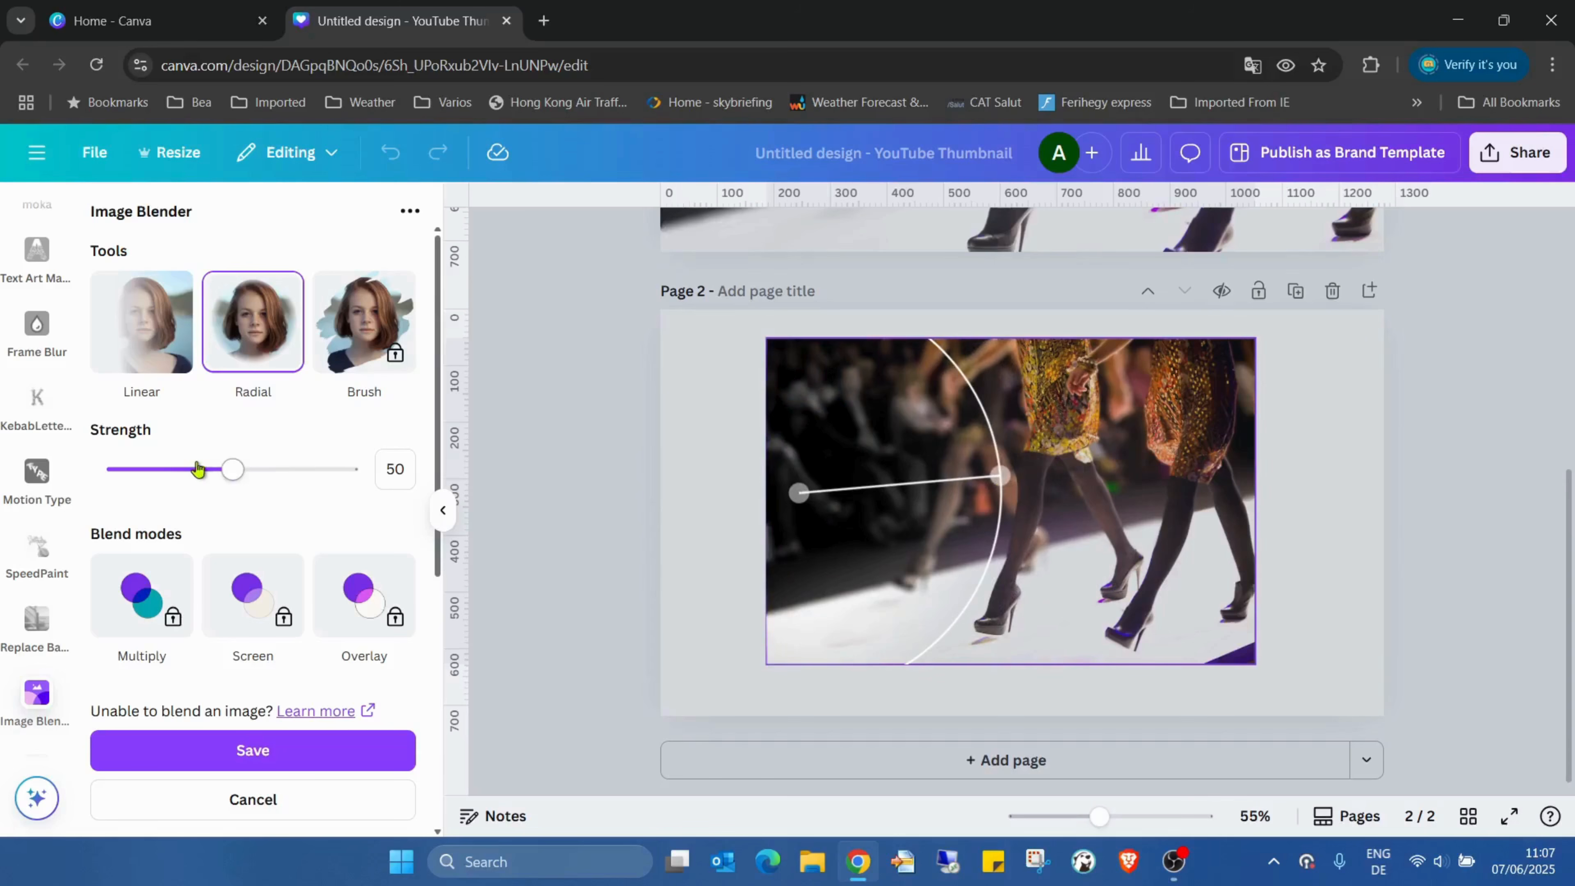
left_click_drag(231, 470, 148, 489)
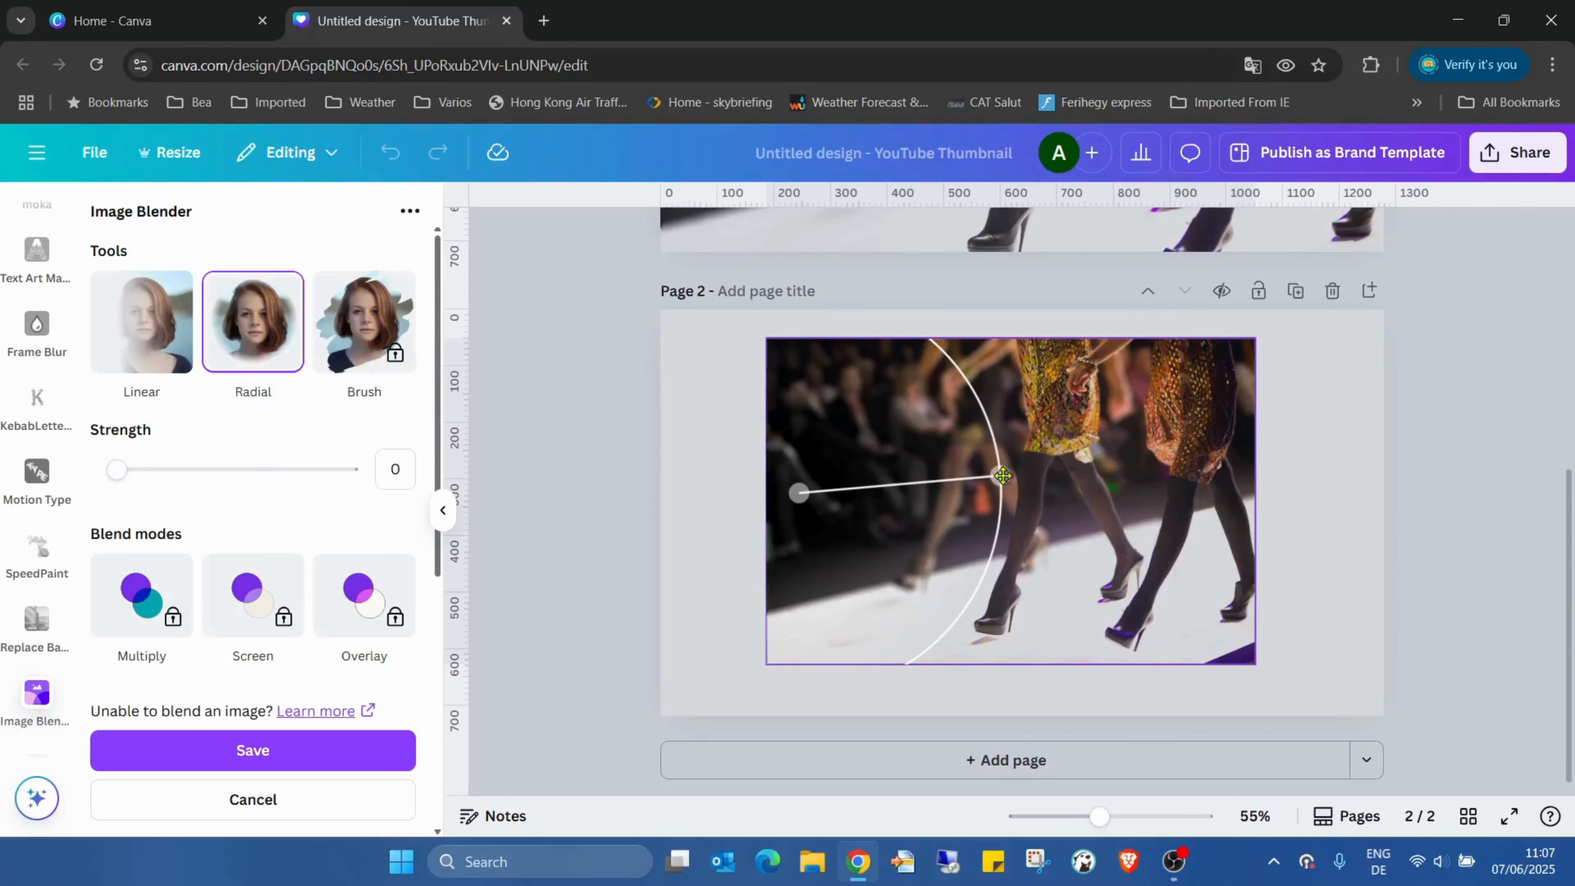
left_click_drag(1003, 476, 1216, 453)
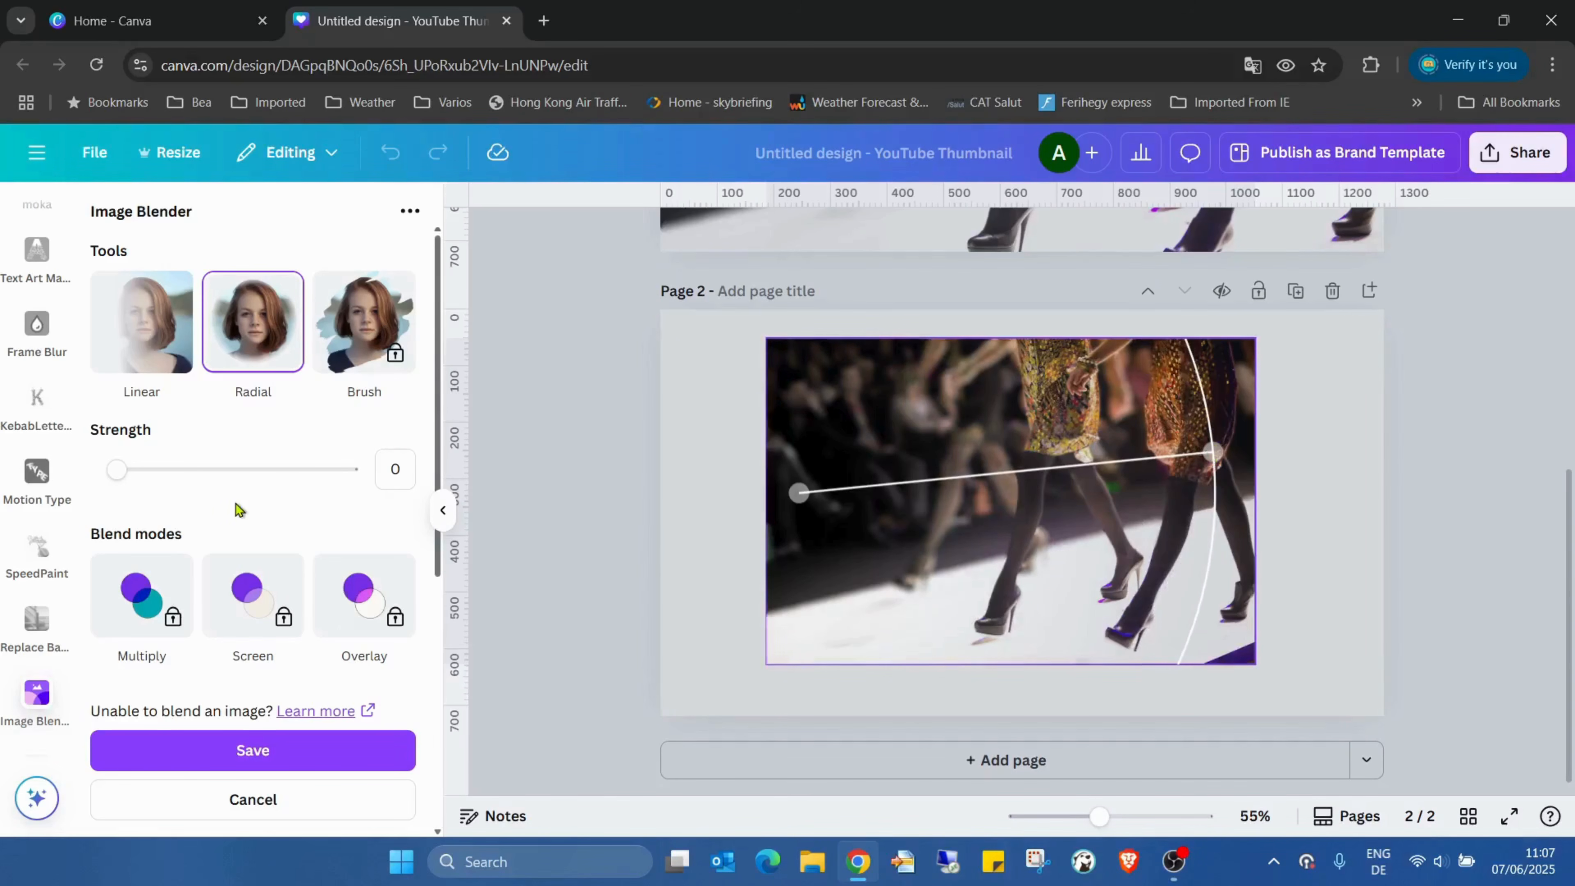
- Try different blend strengths up to 100, settle on 20, and save the radial blend
left_click_drag(117, 470, 149, 474)
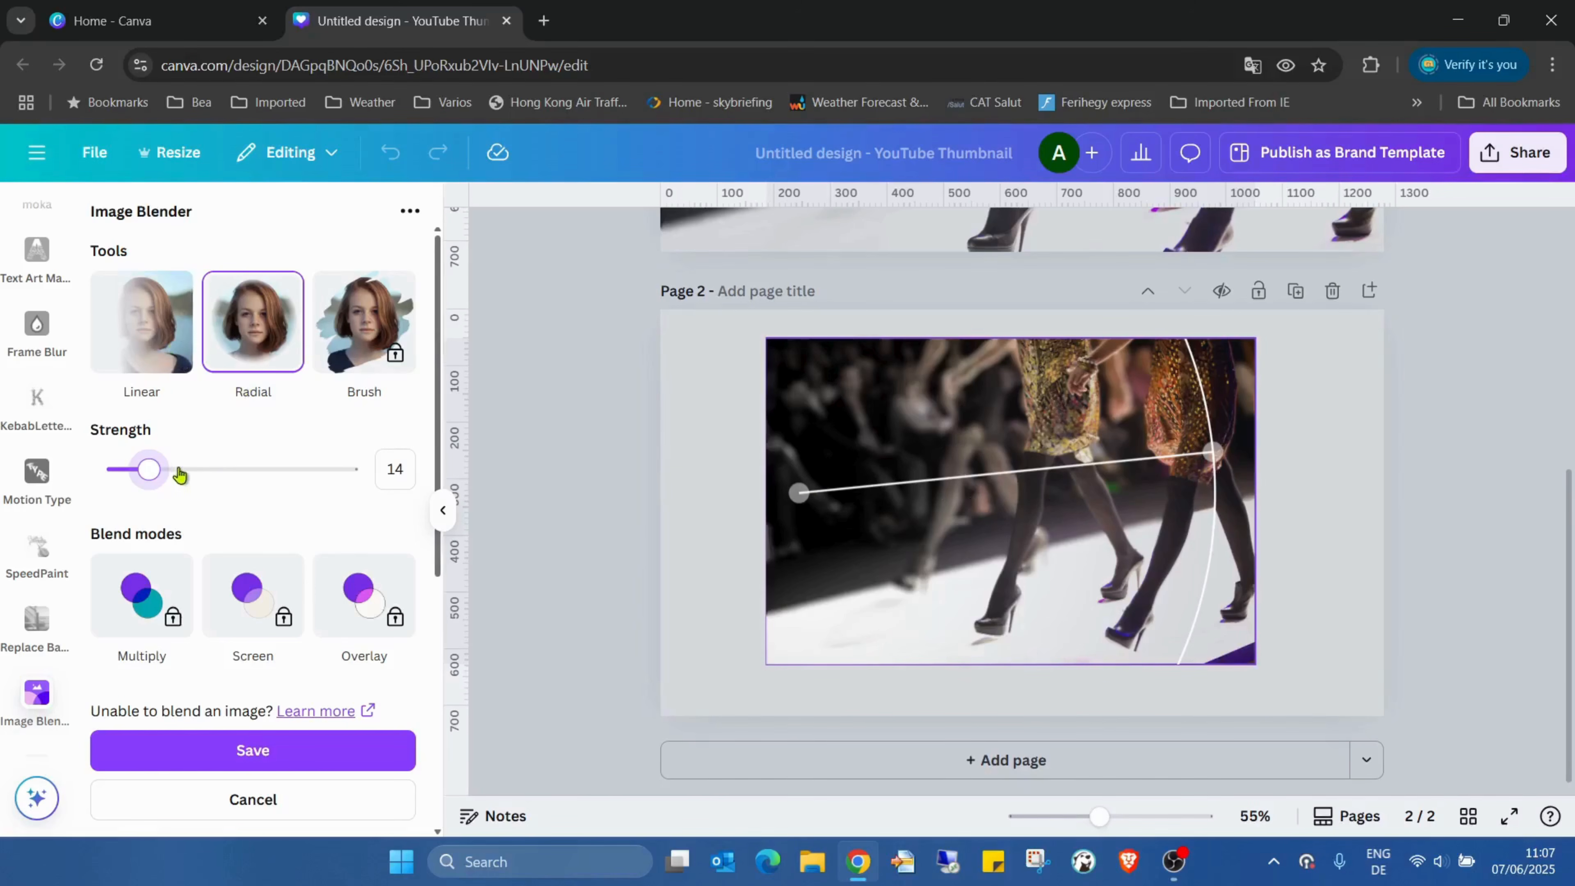
left_click_drag(179, 474, 462, 484)
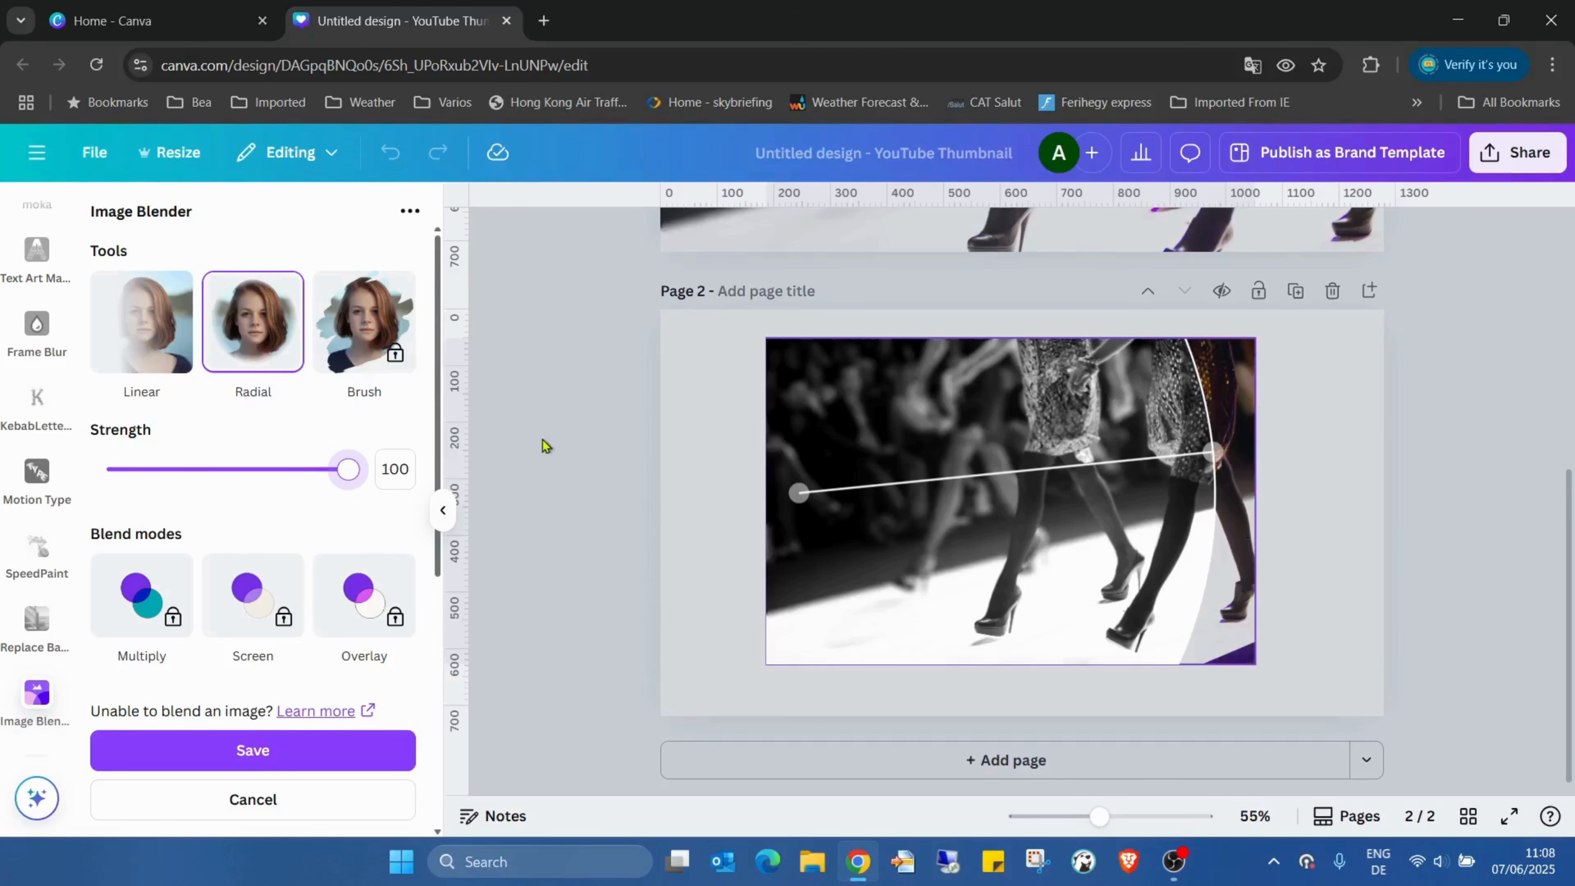
left_click_drag(348, 469, 163, 471)
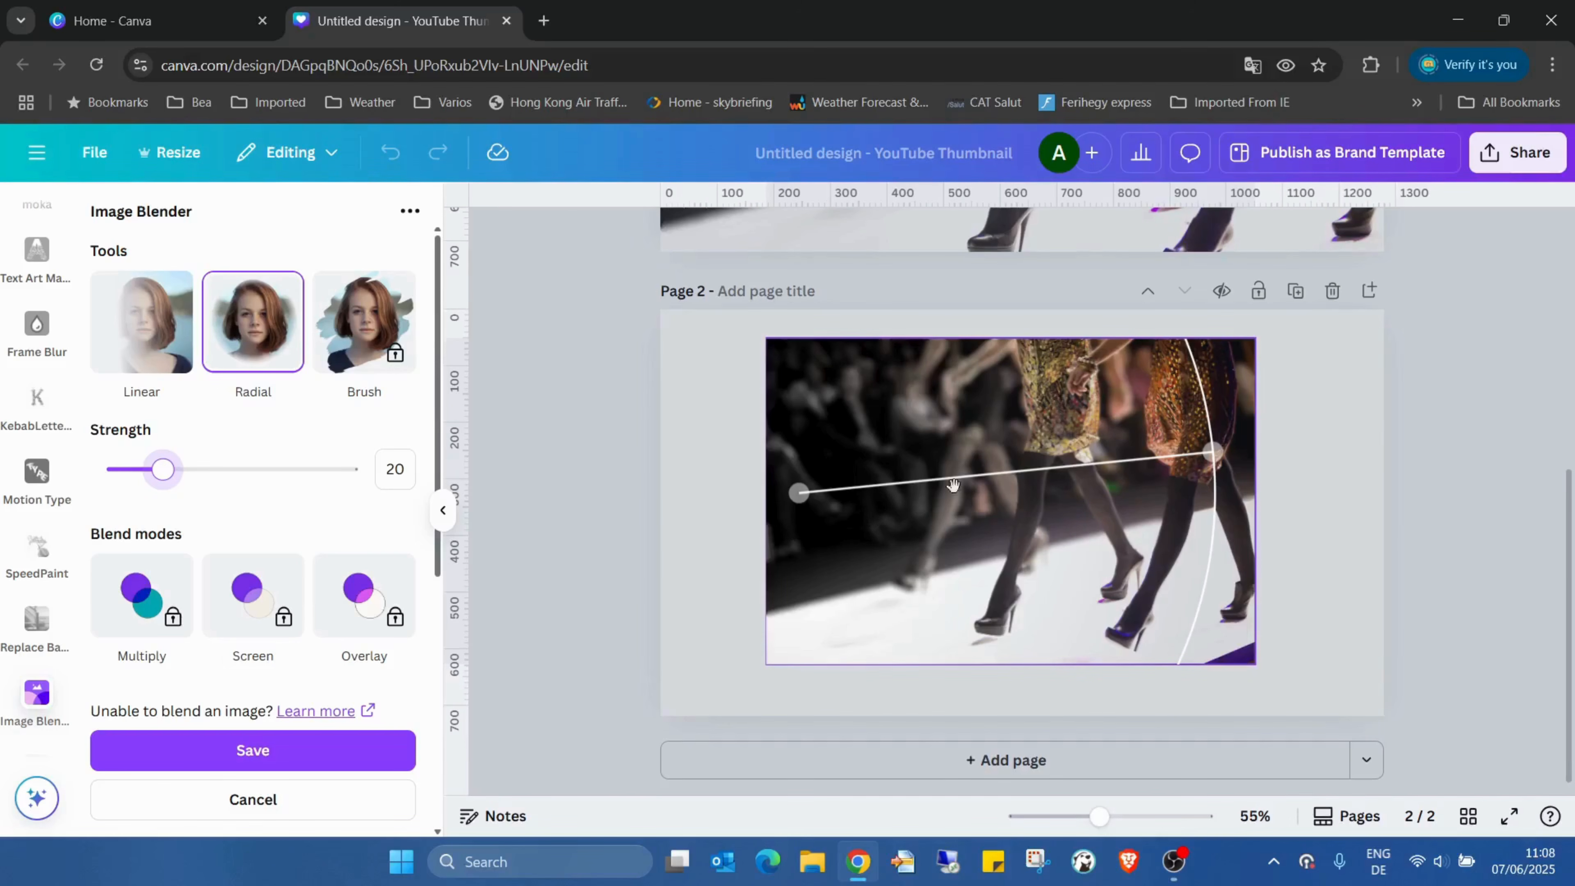
left_click_drag(162, 471, 131, 472)
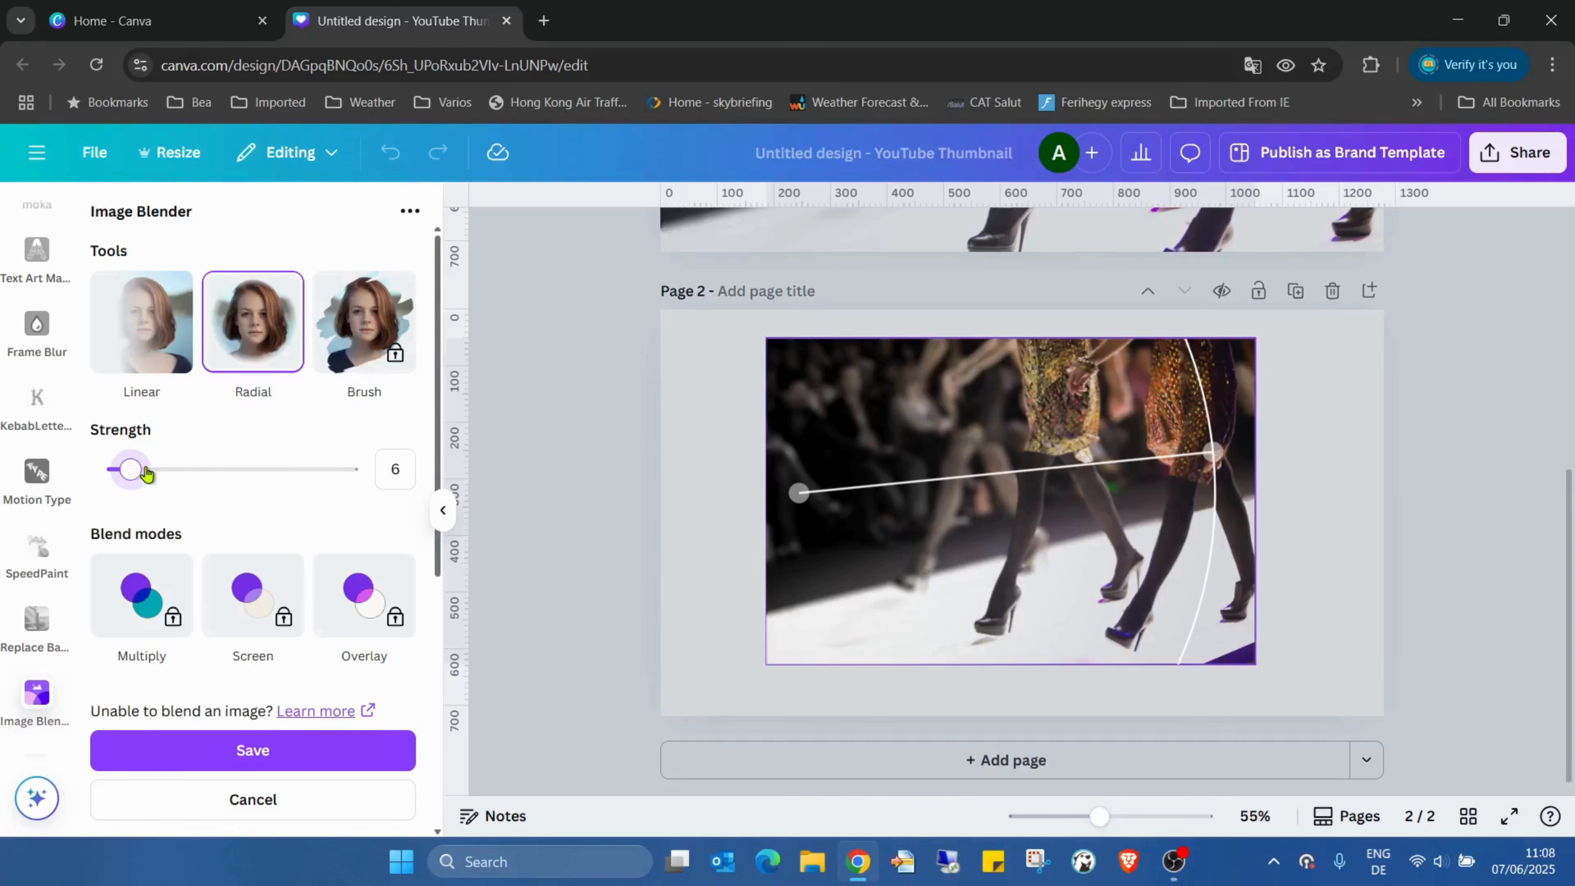
left_click_drag(130, 469, 162, 469)
left_click(315, 749)
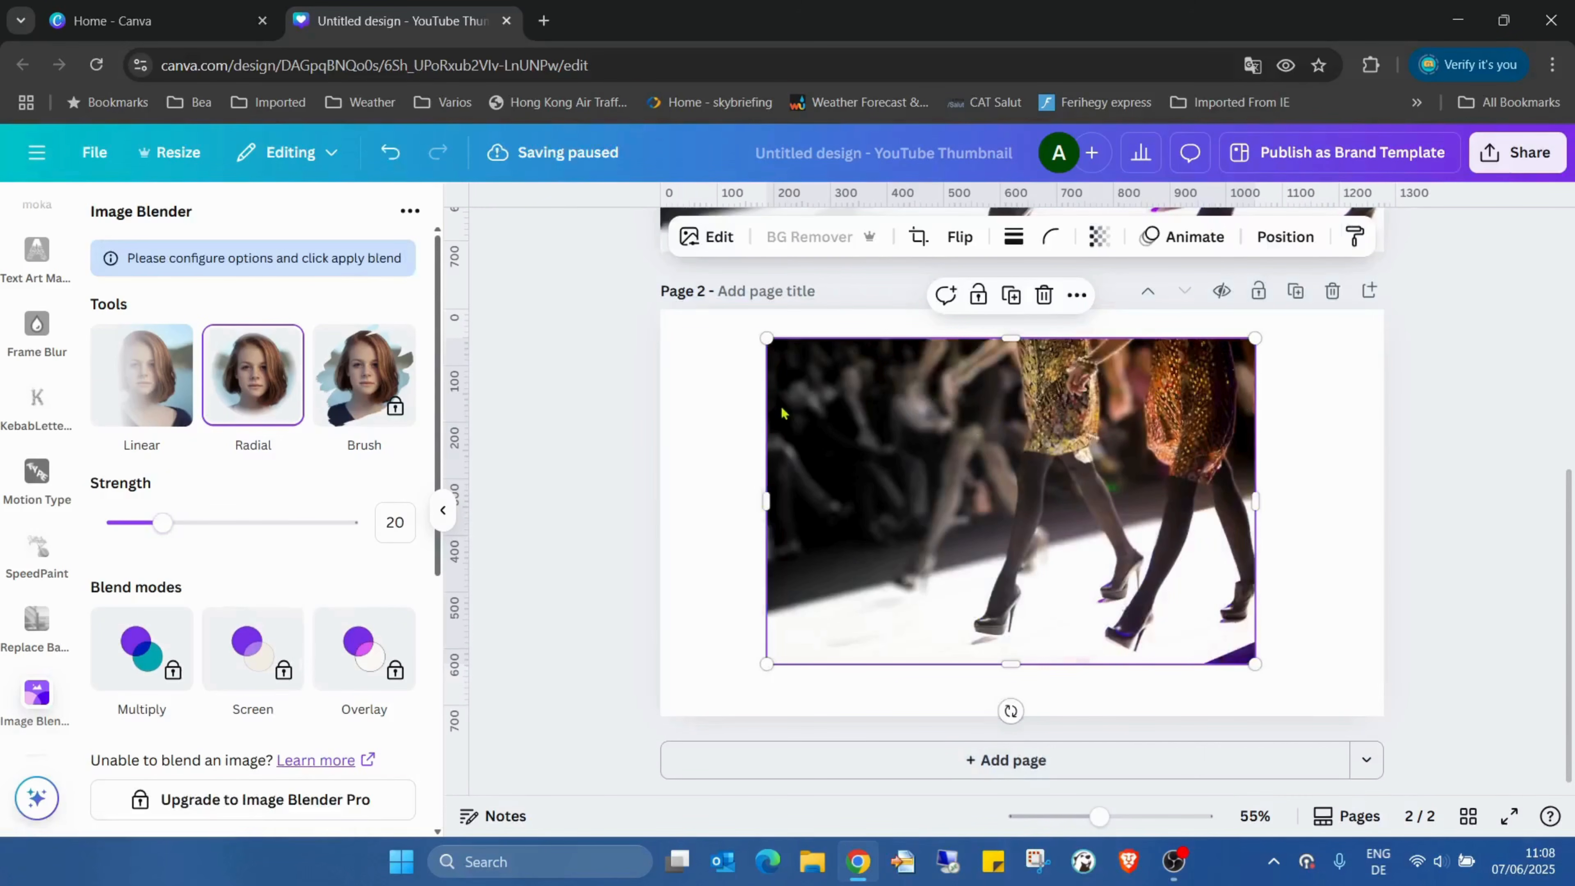
- Add a third page and move the blended black-and-white photo onto it by itself
left_click_drag(882, 397, 1144, 425)
left_click(978, 757)
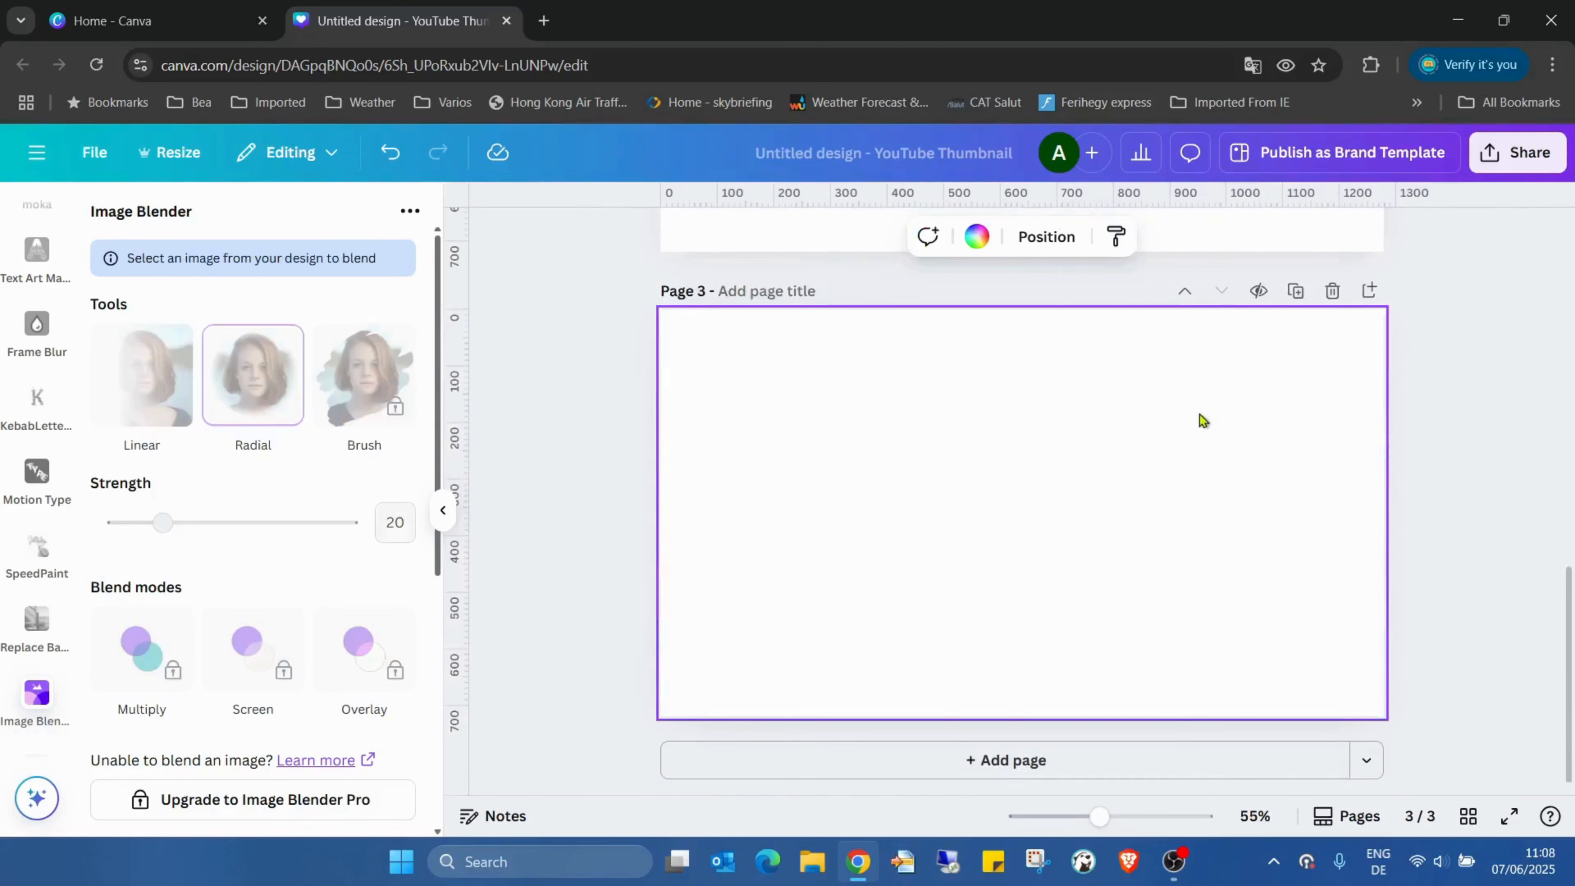
scroll(1203, 415, "up", 3)
left_click_drag(1230, 360, 925, 773)
scroll(1150, 451, "down", 4)
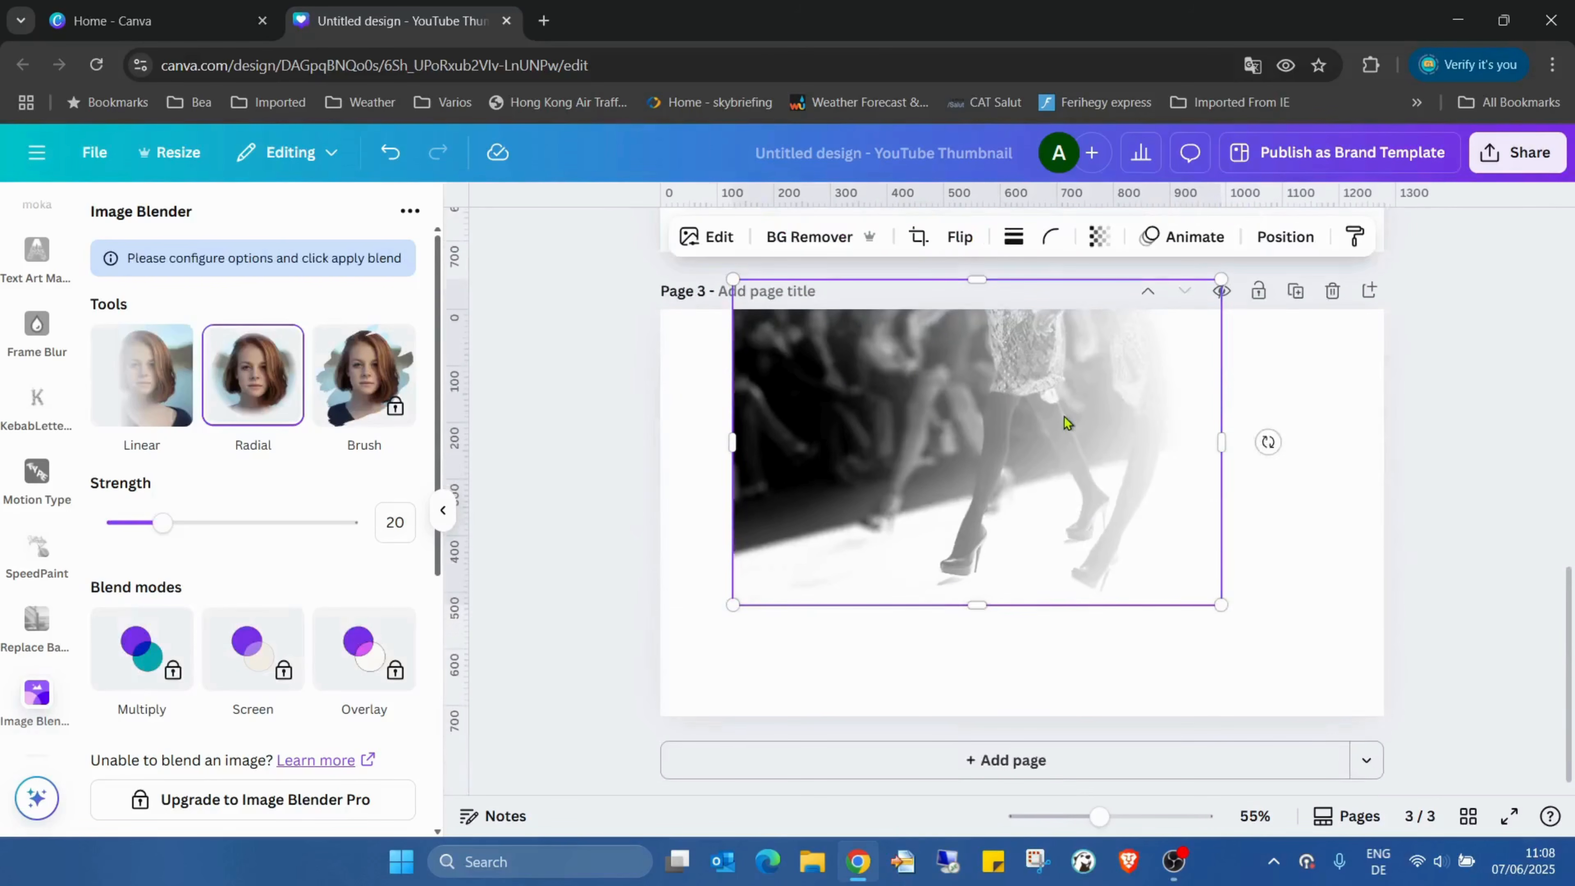
left_click_drag(1066, 422, 1100, 485)
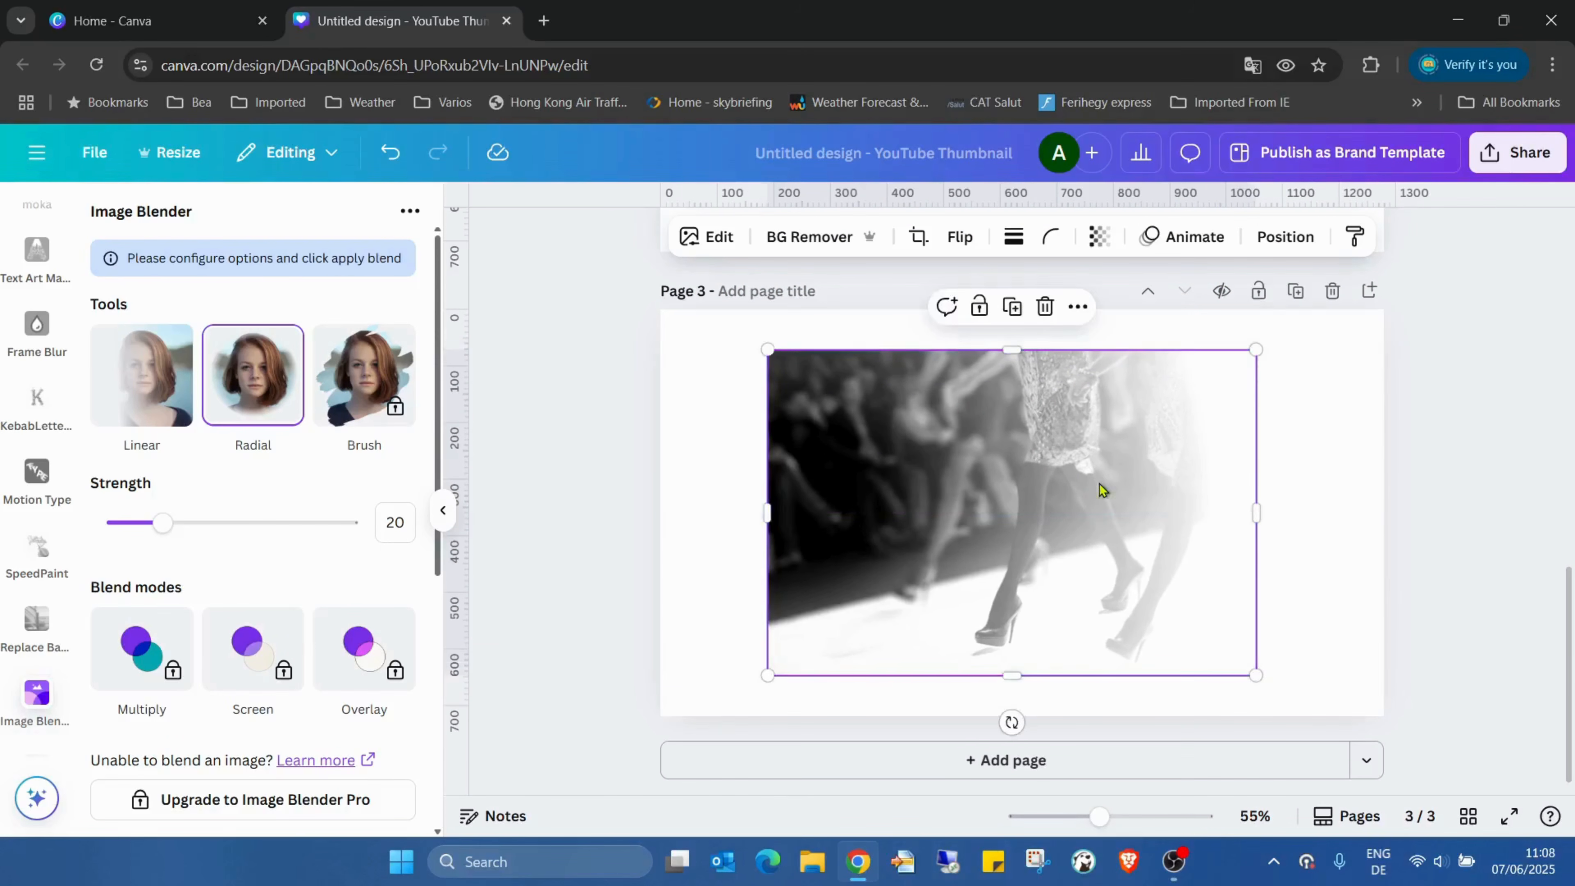
- Move the blended photo back to page 2 and align it exactly over the colour photo
scroll(1167, 563, "up", 2)
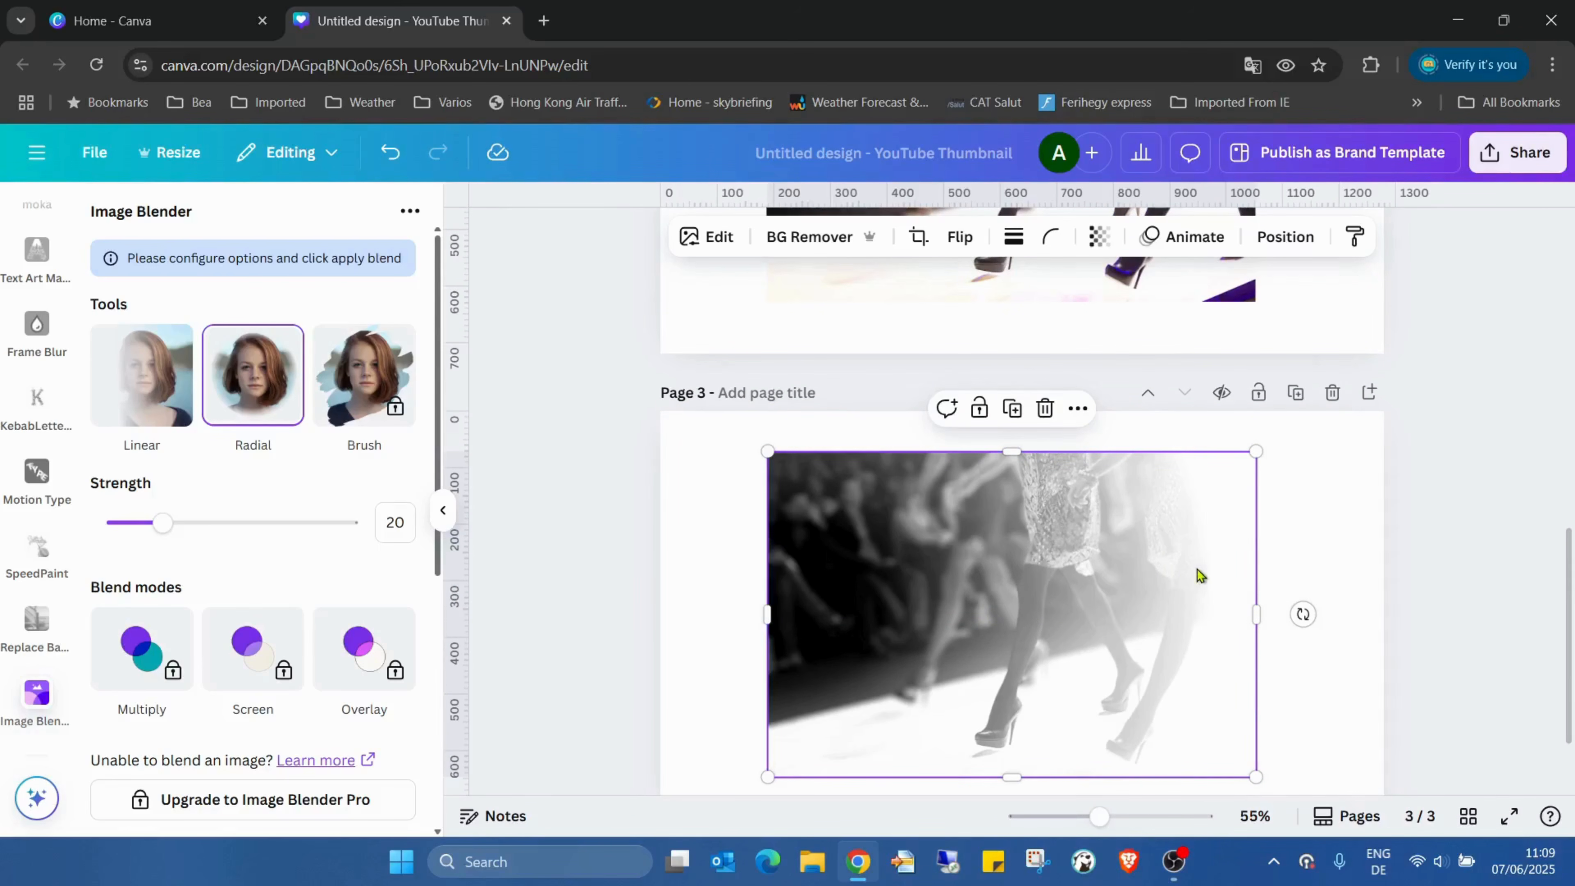
scroll(1198, 574, "up", 3)
left_click_drag(1030, 704, 1100, 540)
scroll(1146, 398, "down", 5)
scroll(1100, 439, "up", 5)
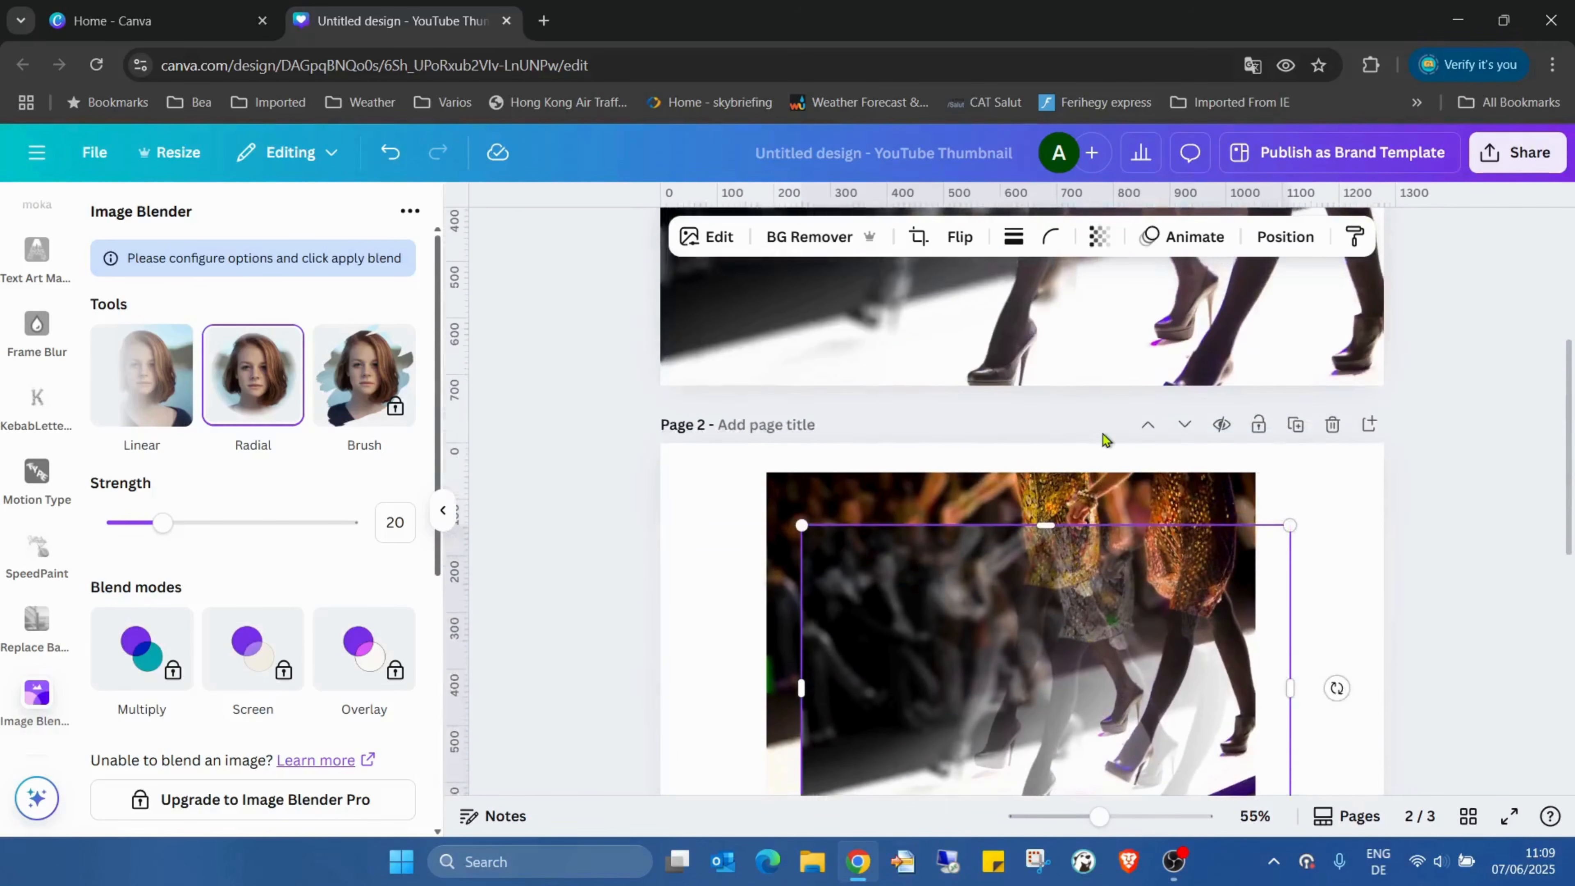
scroll(1066, 407, "down", 3)
left_click_drag(1065, 407, 1024, 339)
scroll(1269, 428, "up", 2)
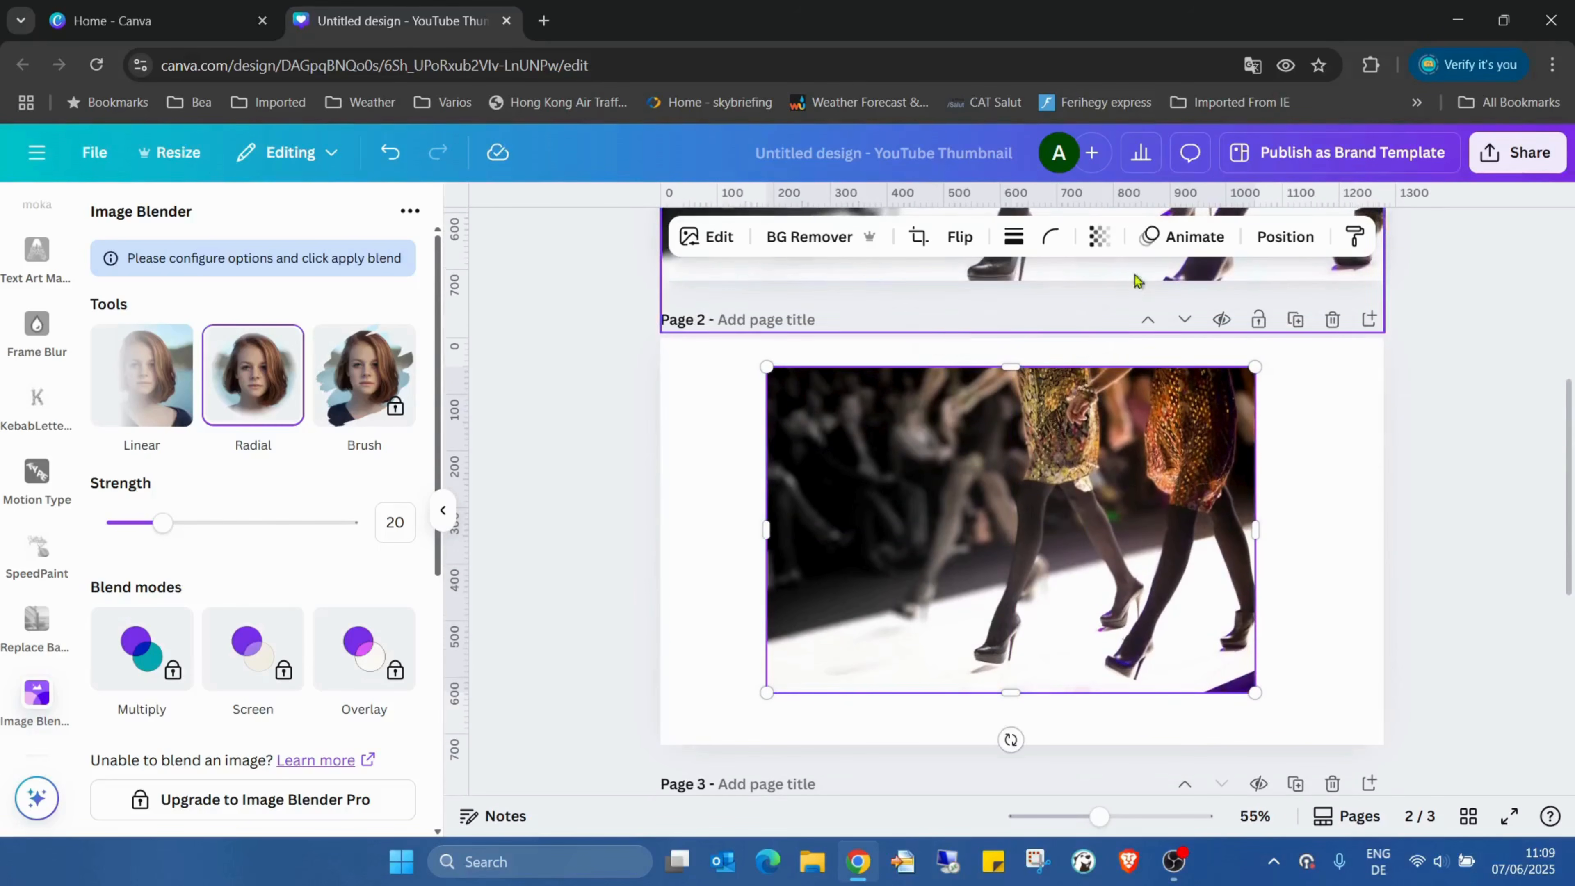
- Try the transparency setting on the blended photo, leave it at 100, and deselect the photo
left_click(1099, 236)
mouse_move(1146, 321)
left_mouse_down()
mouse_move(964, 326)
mouse_move(1115, 324)
mouse_move(1184, 343)
mouse_move(1125, 345)
mouse_move(1164, 346)
left_mouse_up()
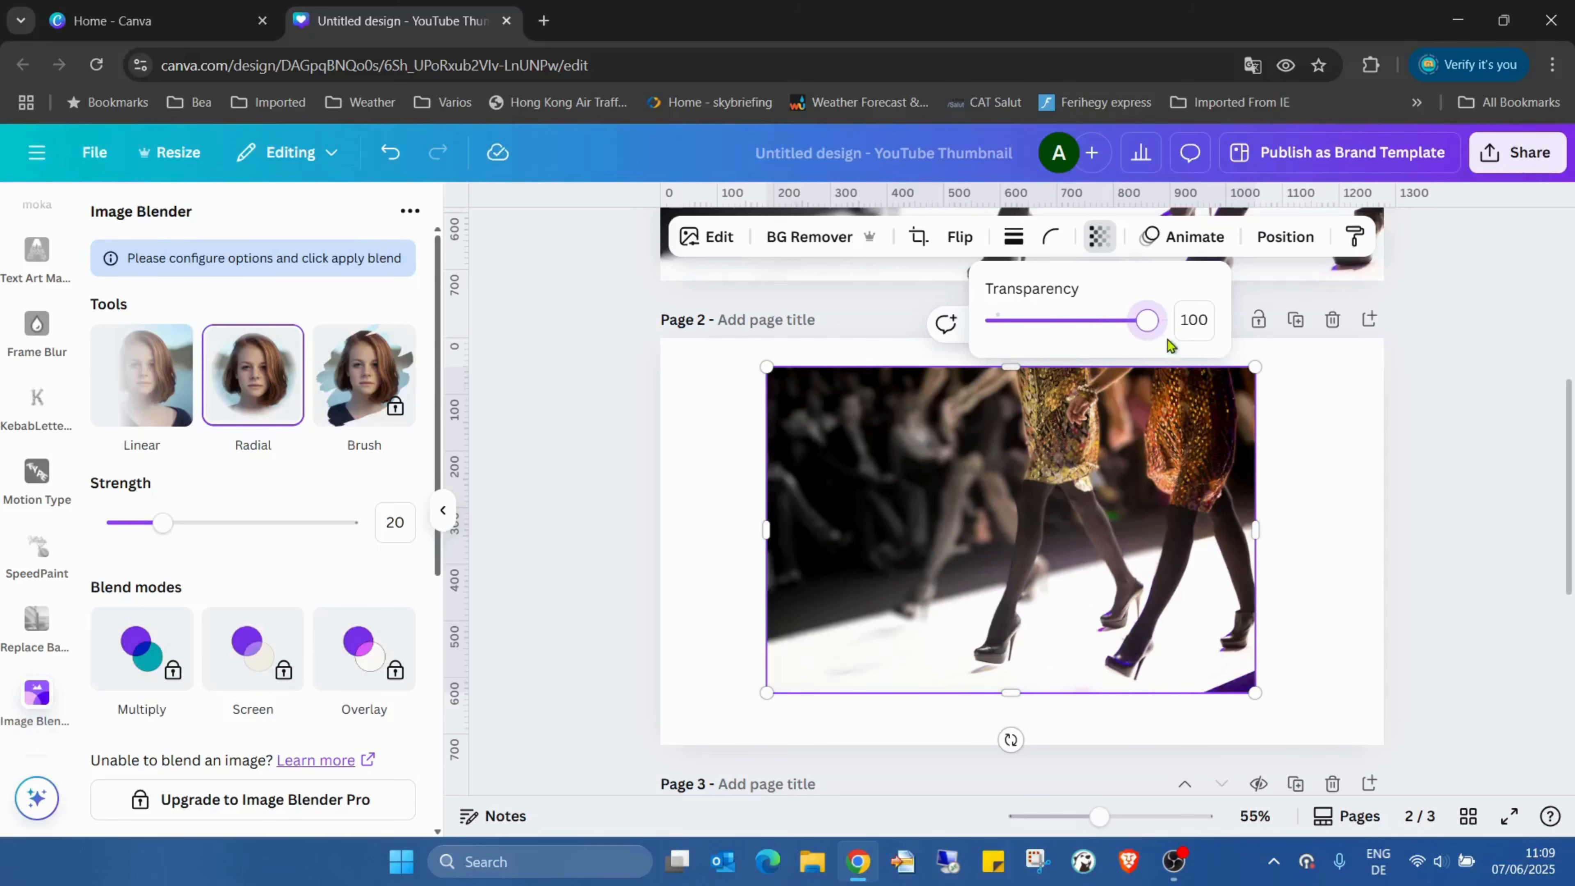
left_click(1282, 458)
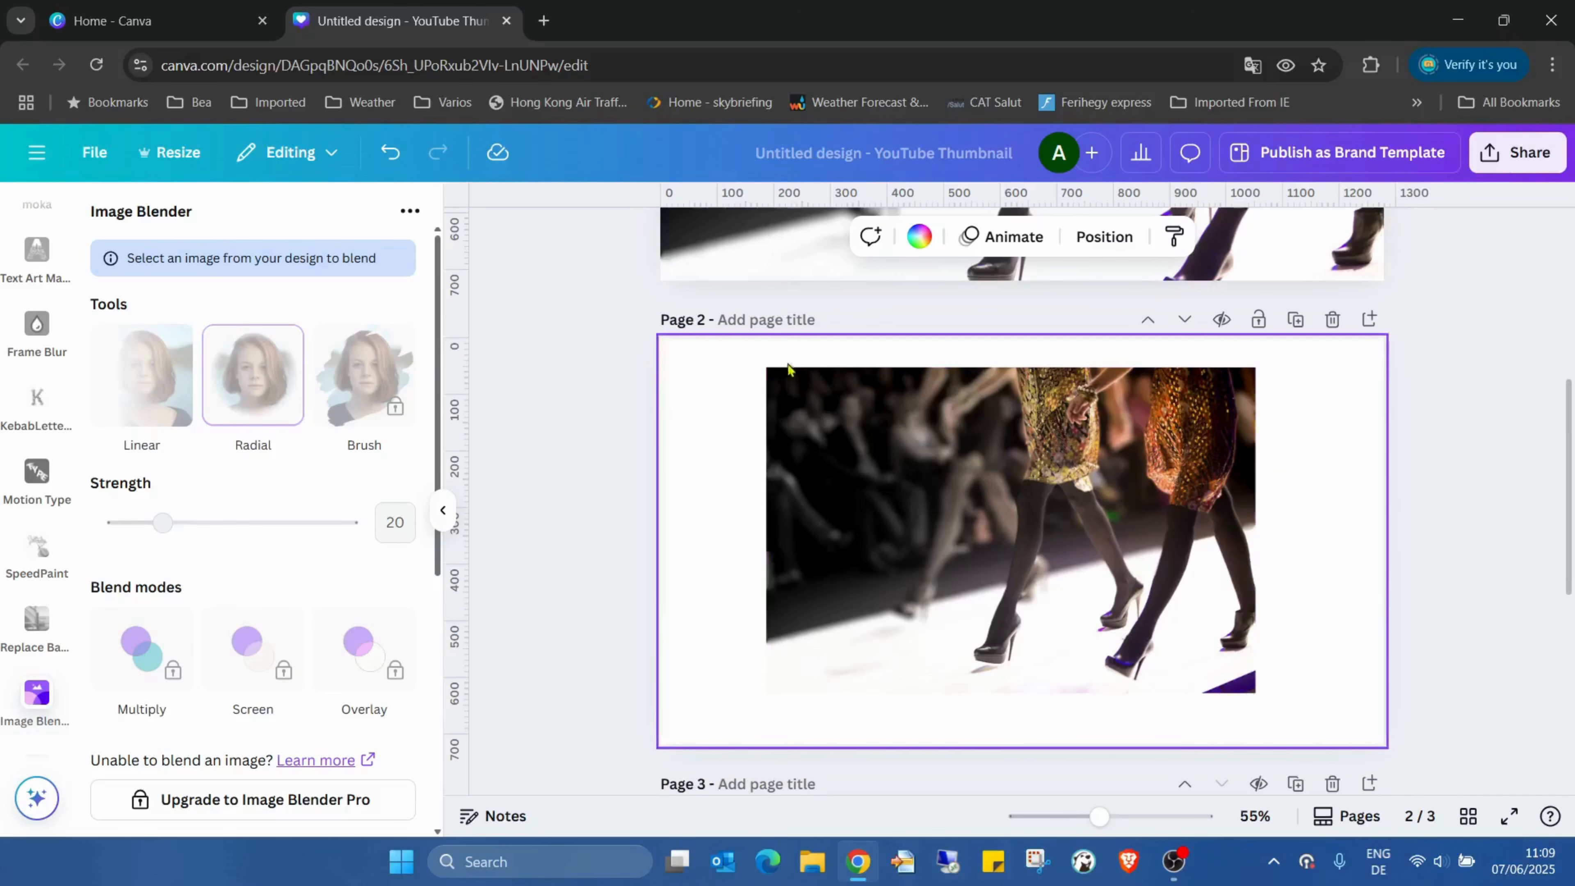
- Group the two overlapping photos on page 2 and enlarge the group from the page's top-left corner to cover the page
left_click_drag(714, 344, 974, 563)
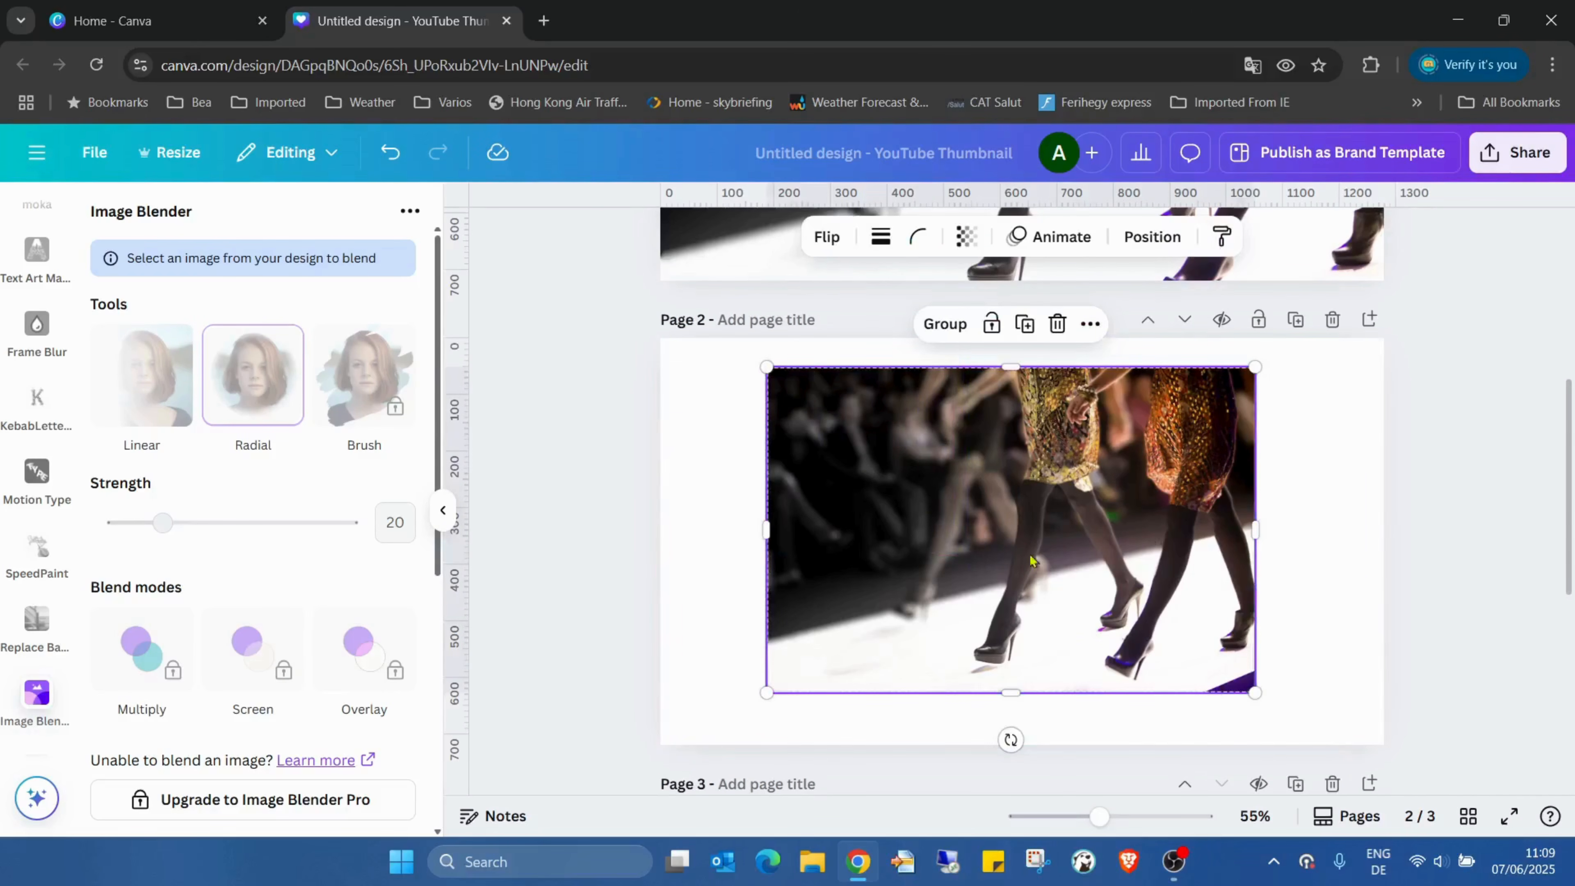
left_click(955, 324)
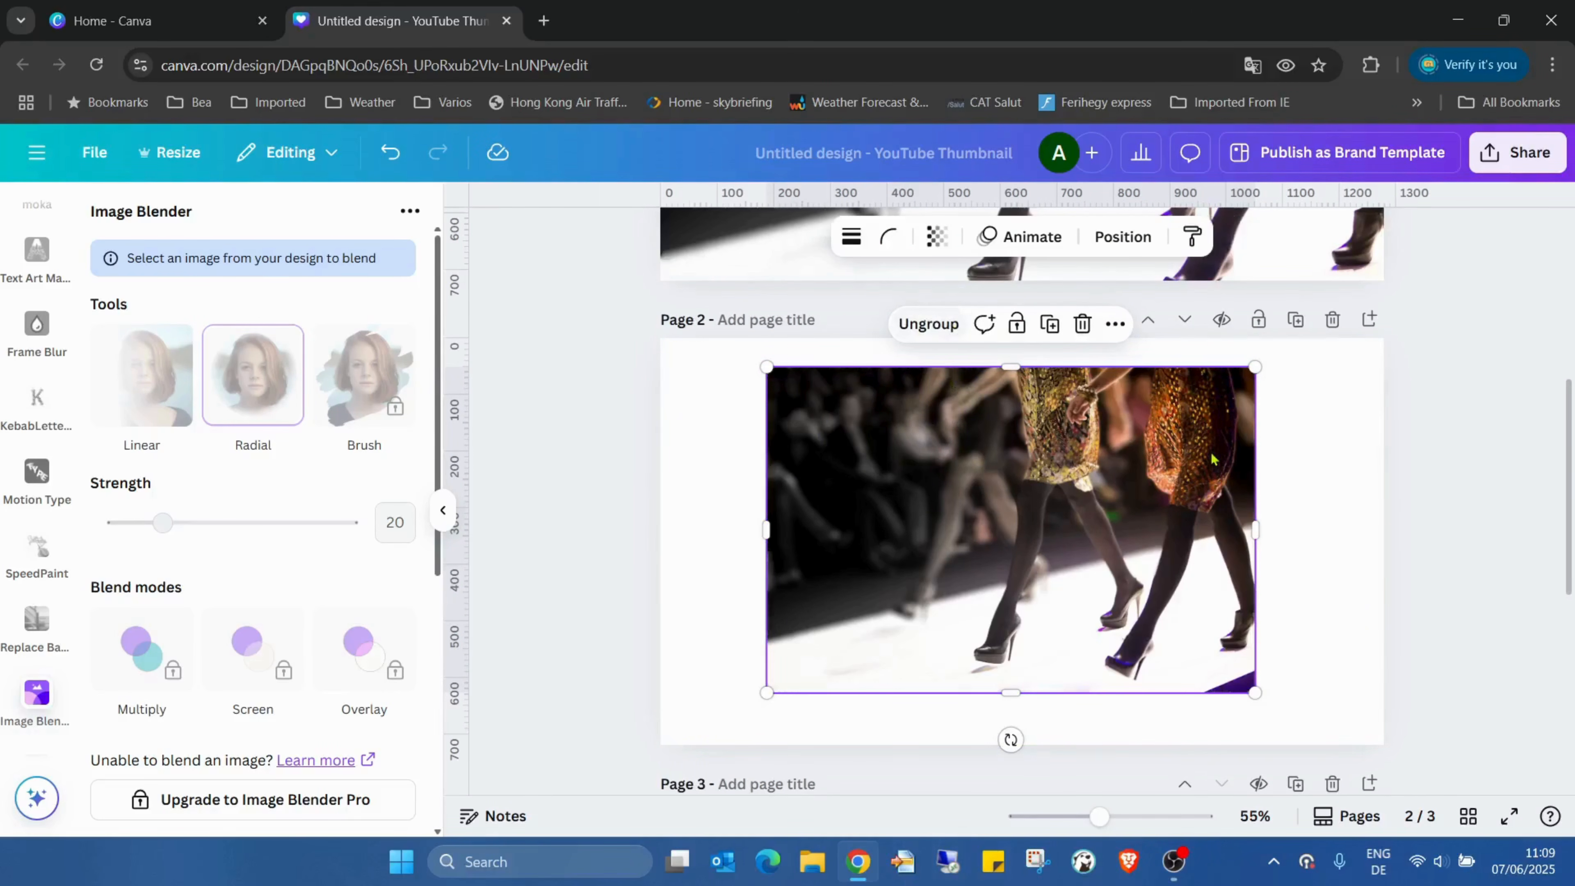
scroll(1211, 437, "up", 1)
scroll(1212, 438, "down", 1)
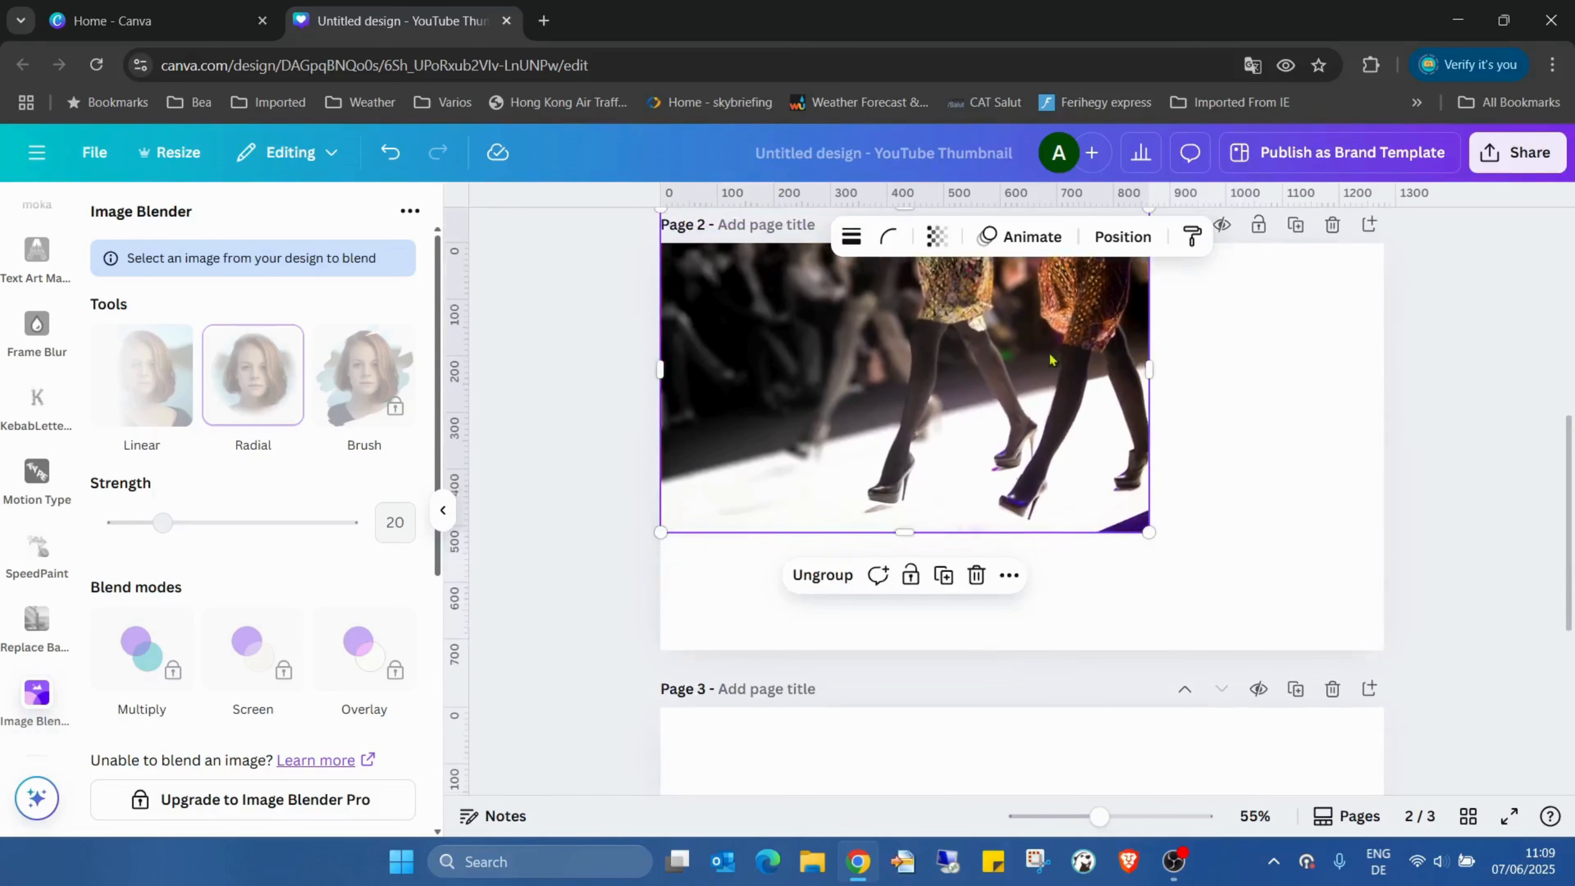
left_click_drag(1158, 540, 1379, 584)
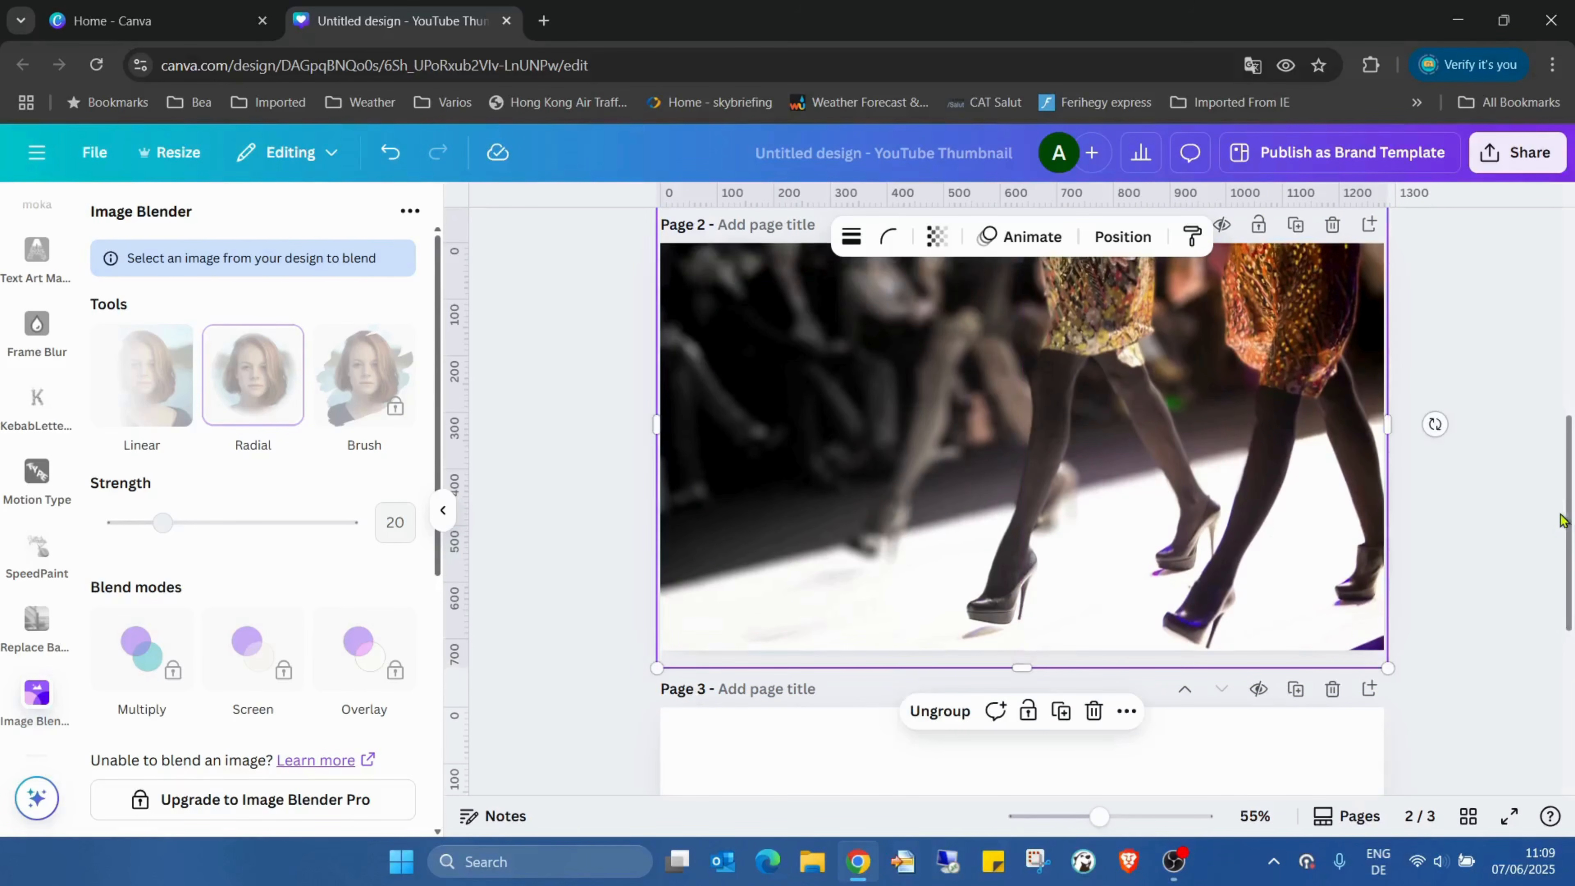
left_click(1531, 527)
- Delete the empty third page and show page 2 in full screen
left_click(1332, 688)
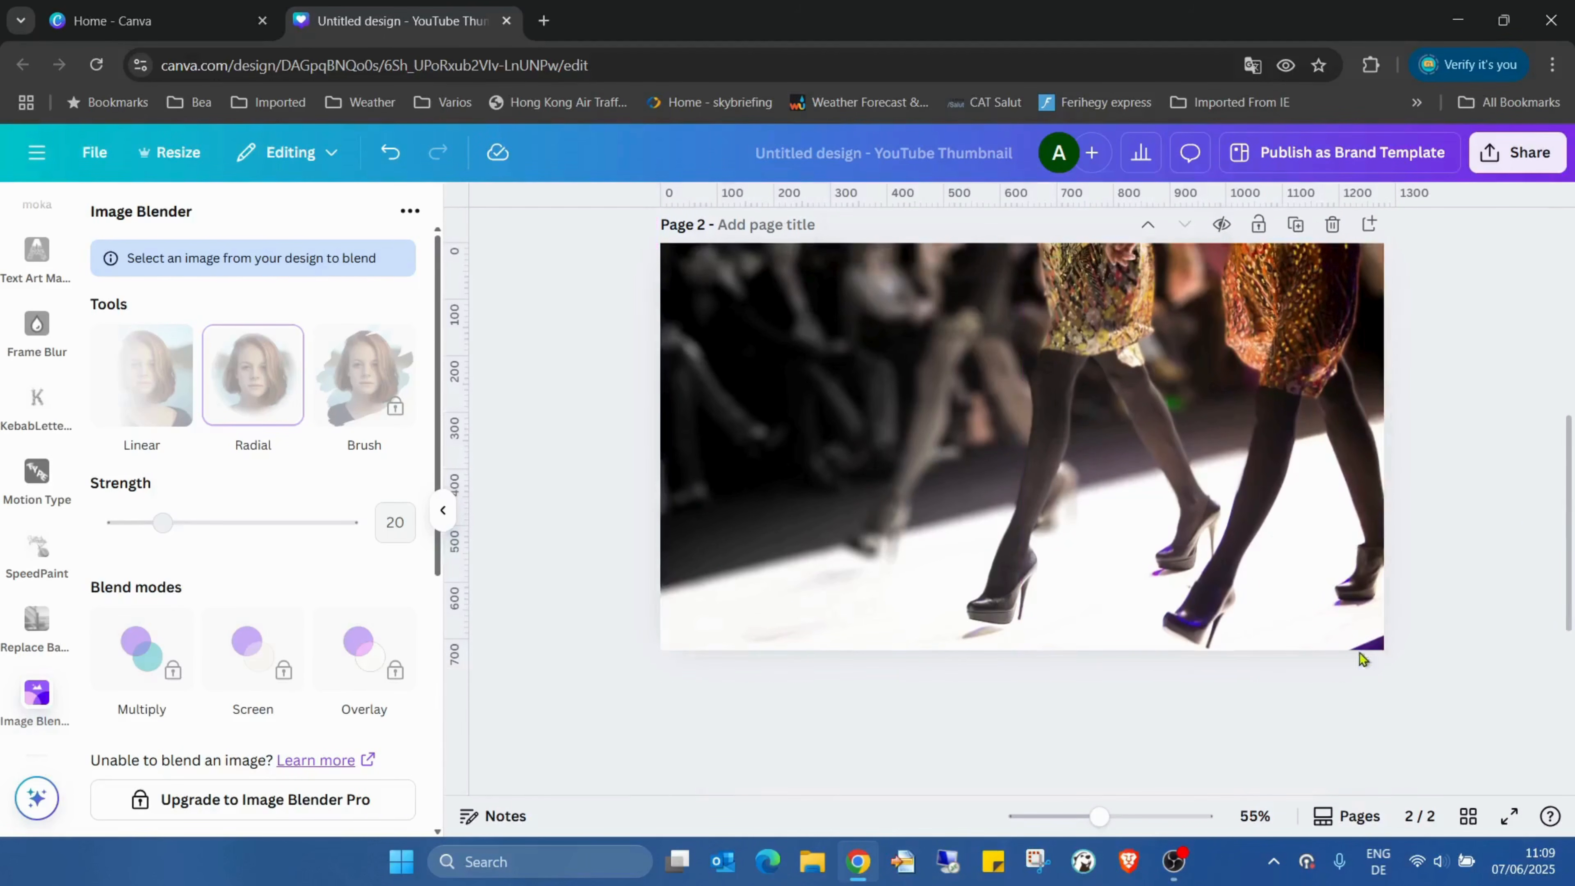
left_click(1510, 816)
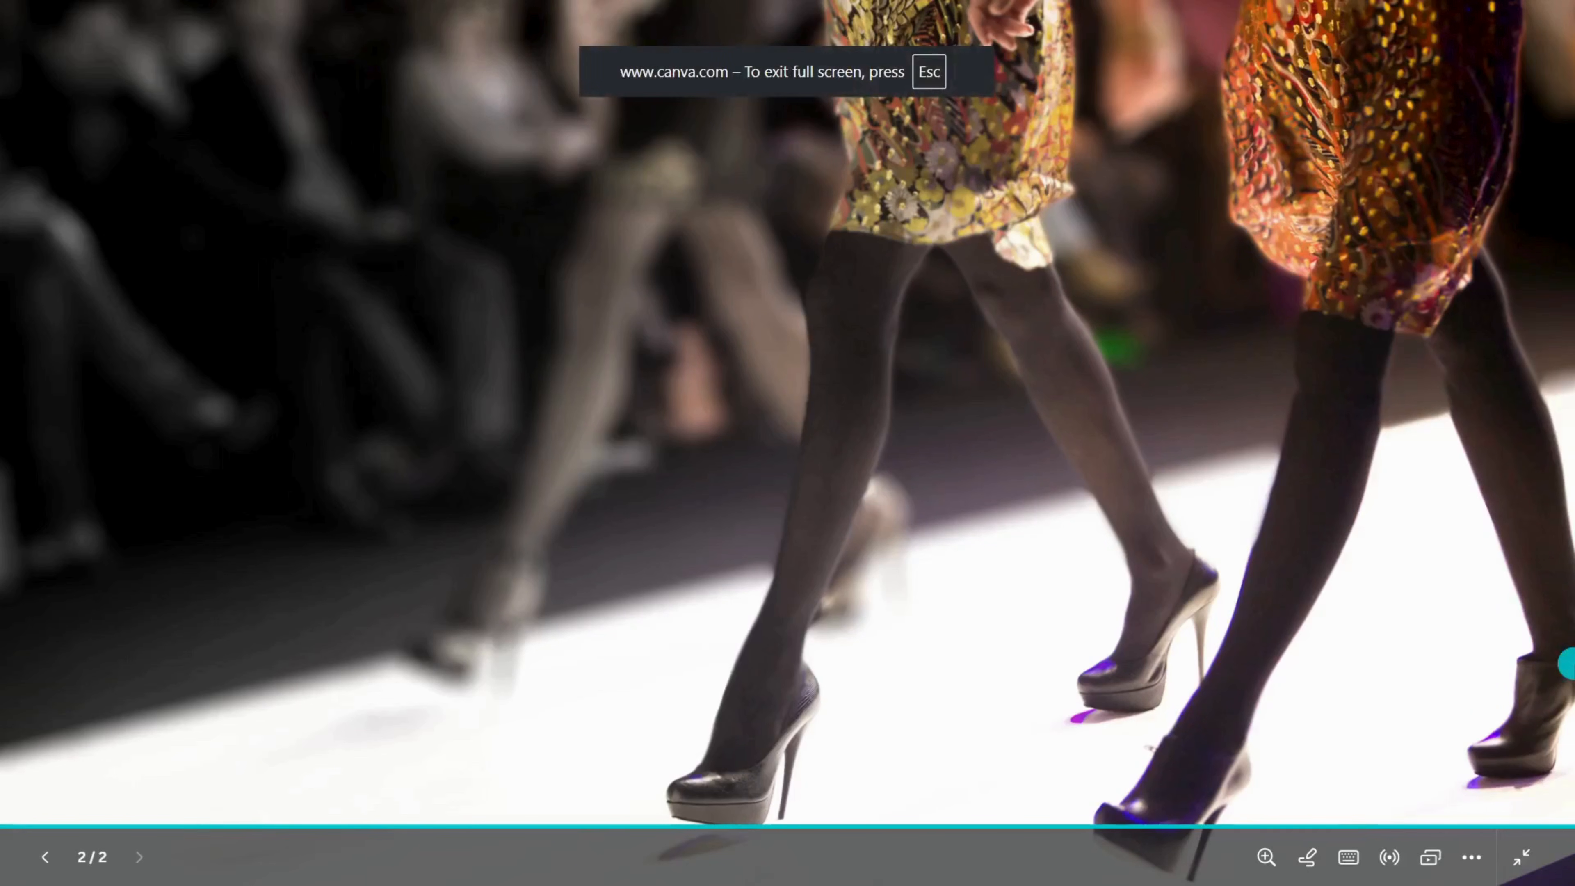